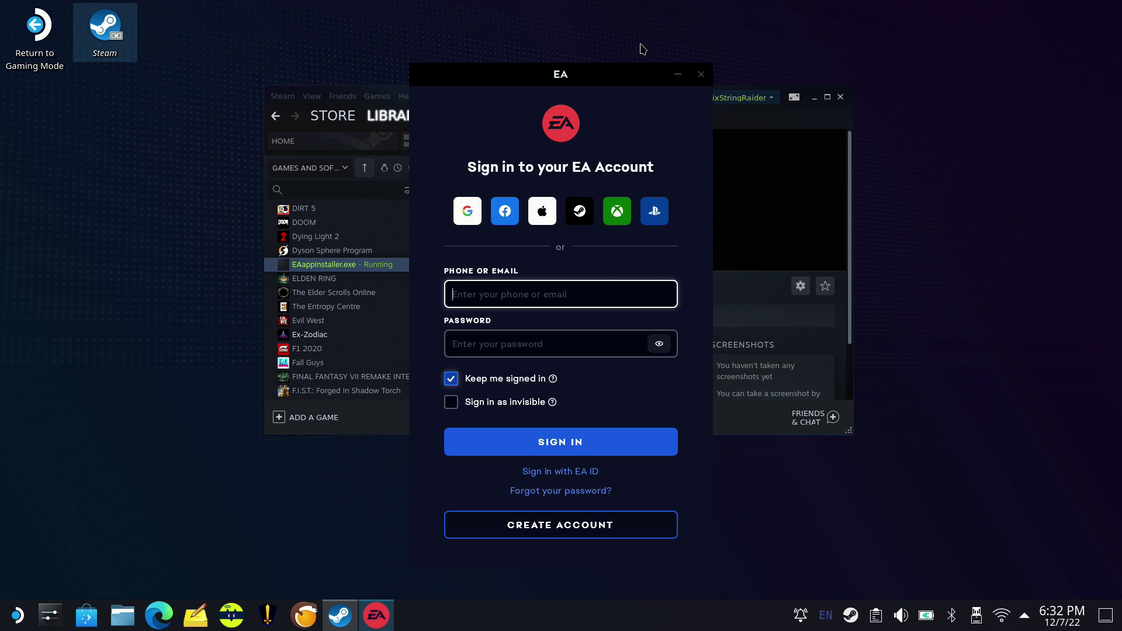
Step: Dismiss the EA Account sign-in window without logging in
{"action": "left_click", "coordinate": [701, 75]}
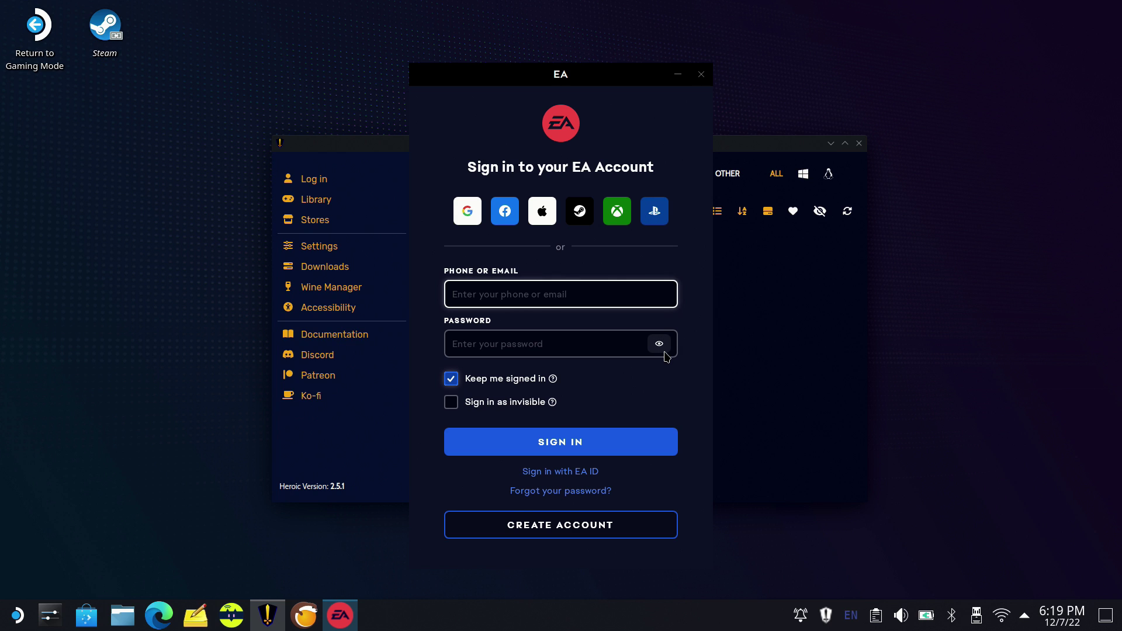
Step: Launch the EA tile from Heroic's library to bring up the EA sign-in window
{"action": "mouse_move", "coordinate": [551, 399]}
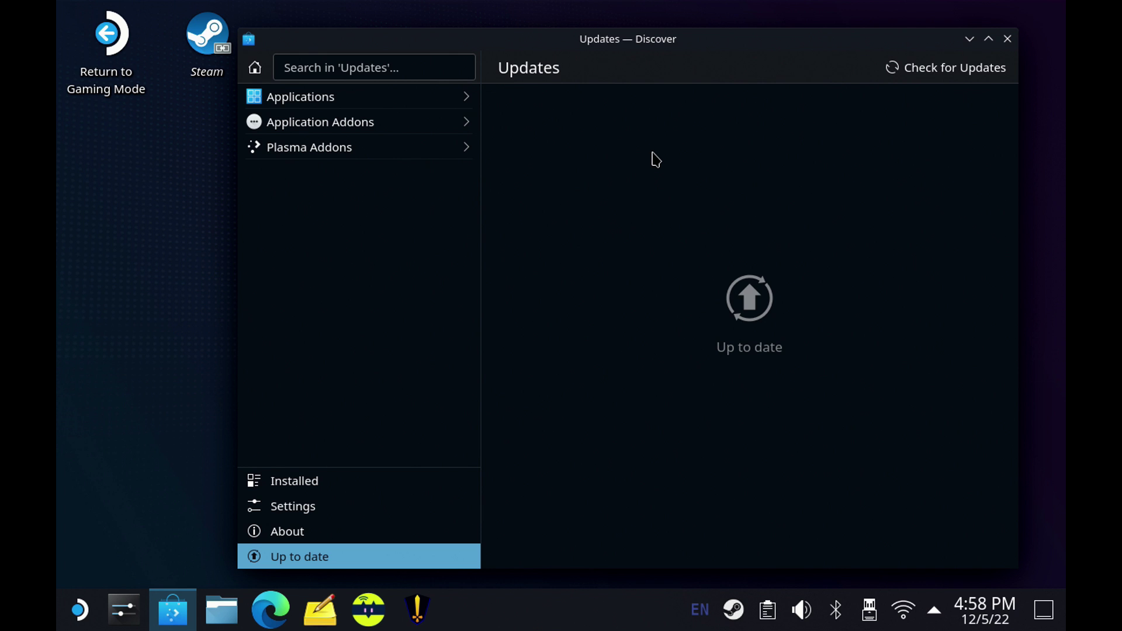
Step: Search Discover's Applications for 'lutris' and open the Lutris details page
{"action": "left_click", "coordinate": [290, 98]}
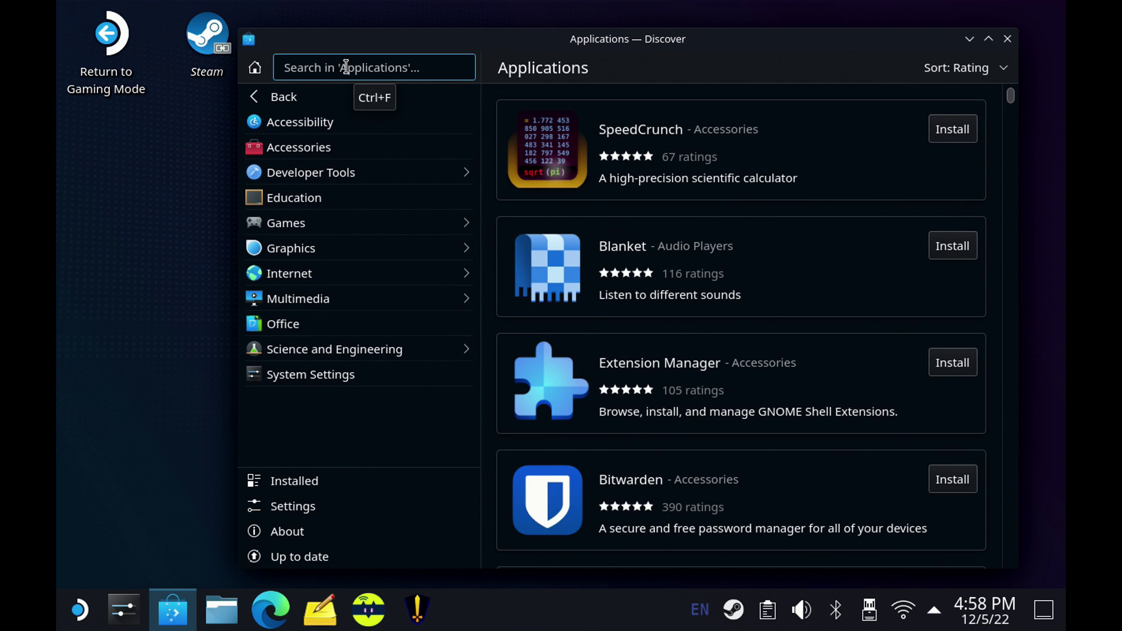
{"action": "left_click", "coordinate": [346, 67]}
{"action": "type", "text": "lutris"}
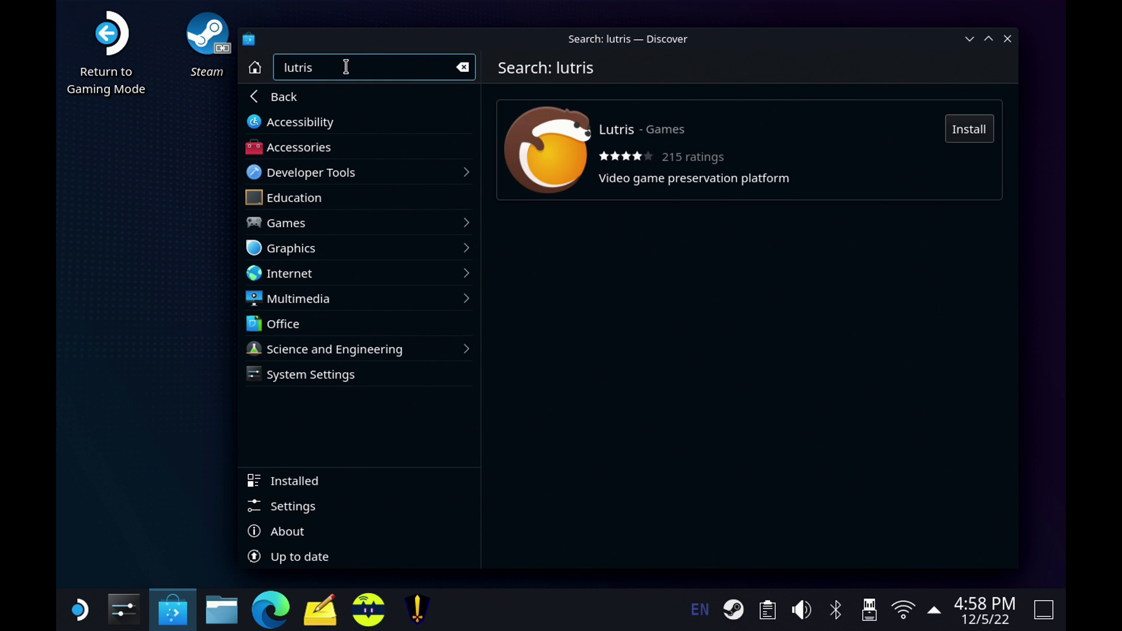
{"action": "left_click", "coordinate": [808, 148]}
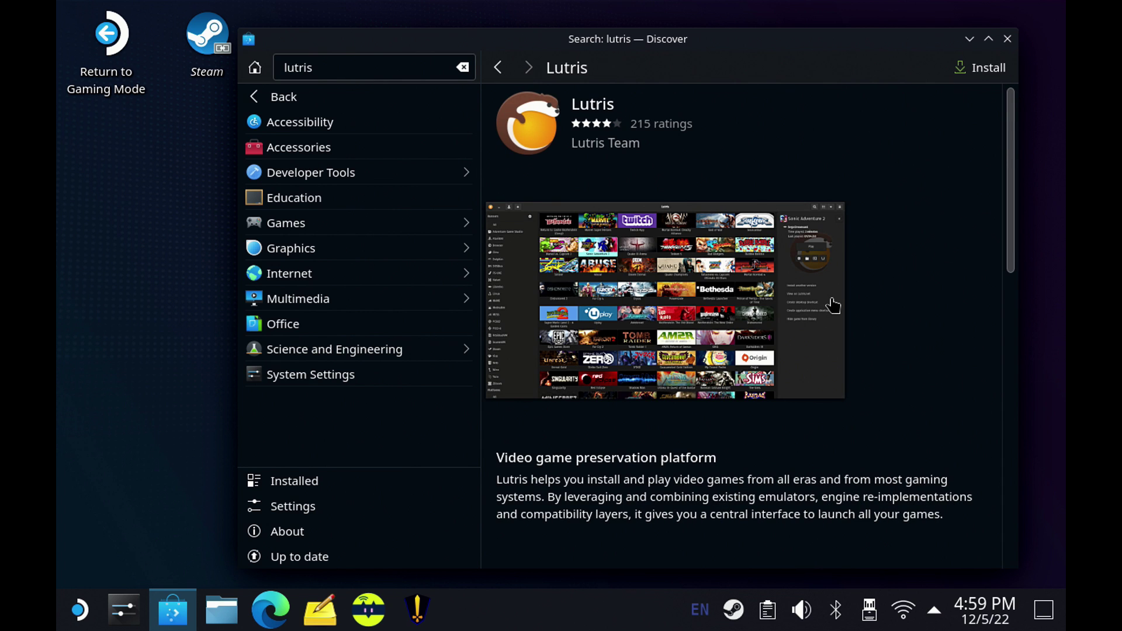
Step: Install and launch Lutris, then close Discover
{"action": "left_click", "coordinate": [987, 70]}
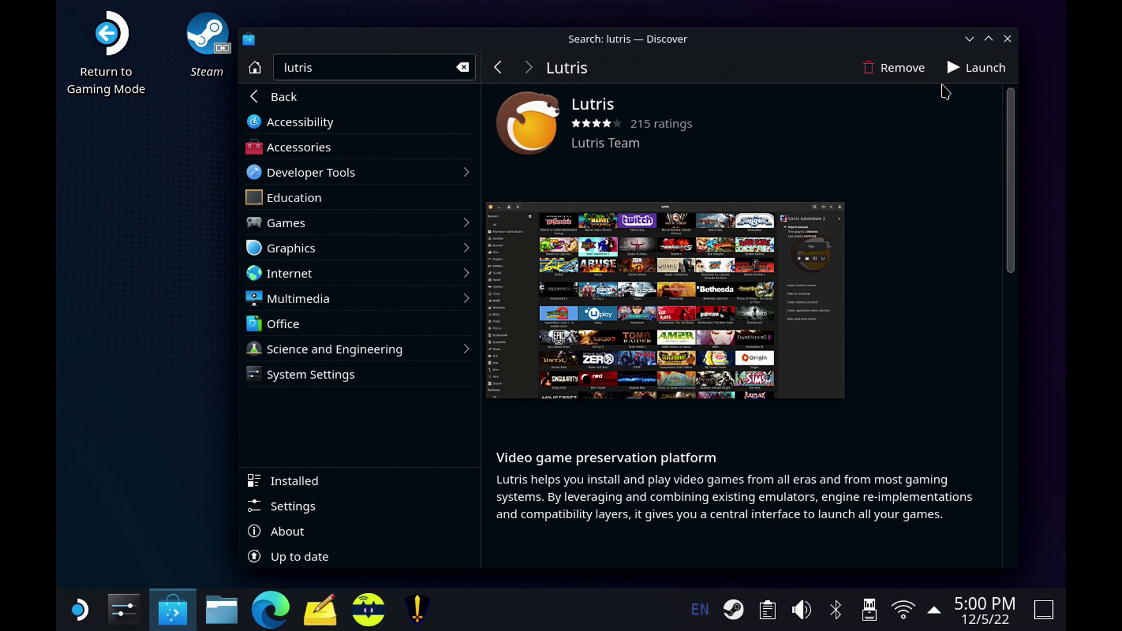
{"action": "left_click", "coordinate": [983, 71]}
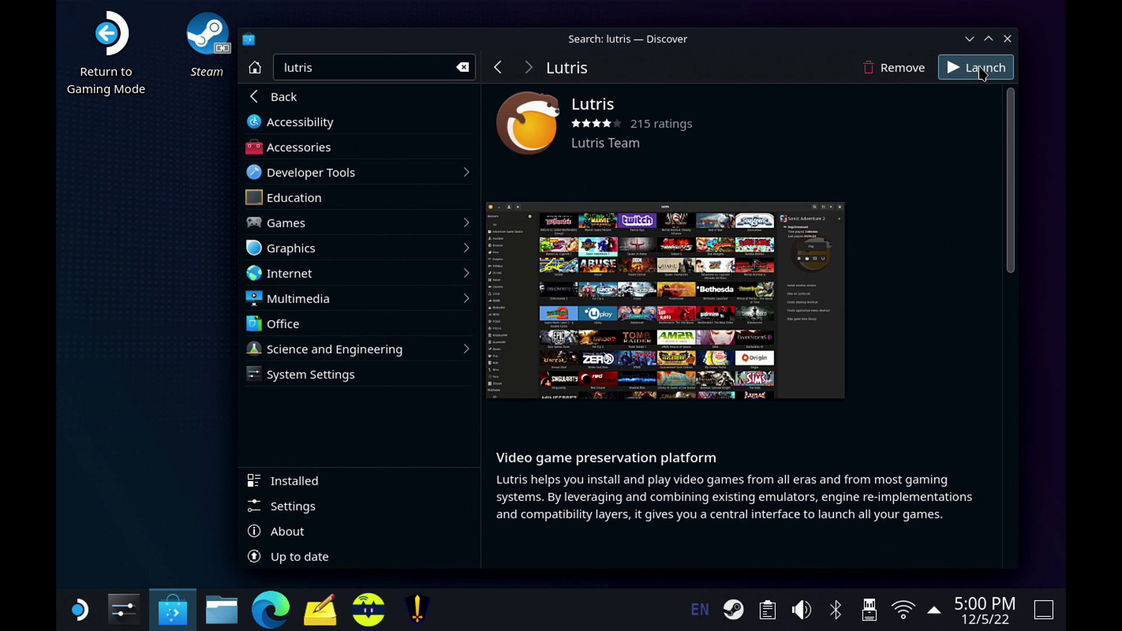
{"action": "left_click", "coordinate": [1015, 40]}
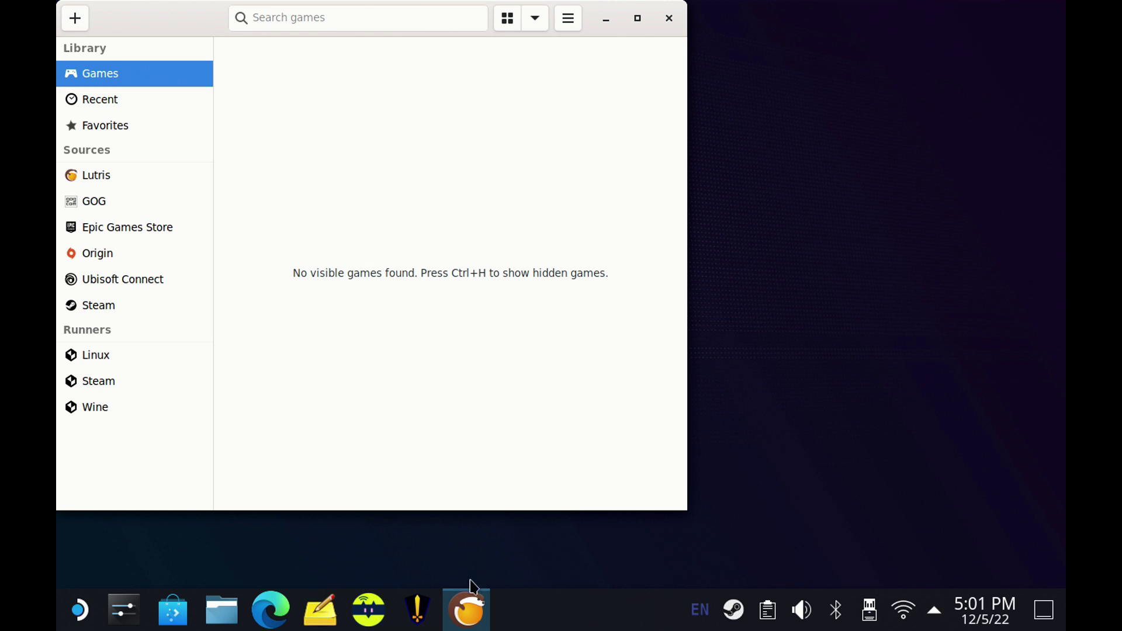
Step: Pin Lutris to the taskbar, move its window toward centre, and enable 'Use dark theme'
{"action": "right_click", "coordinate": [469, 614]}
{"action": "left_click", "coordinate": [501, 555]}
{"action": "left_click_drag", "start_coordinate": [181, 7], "coordinate": [421, 29]}
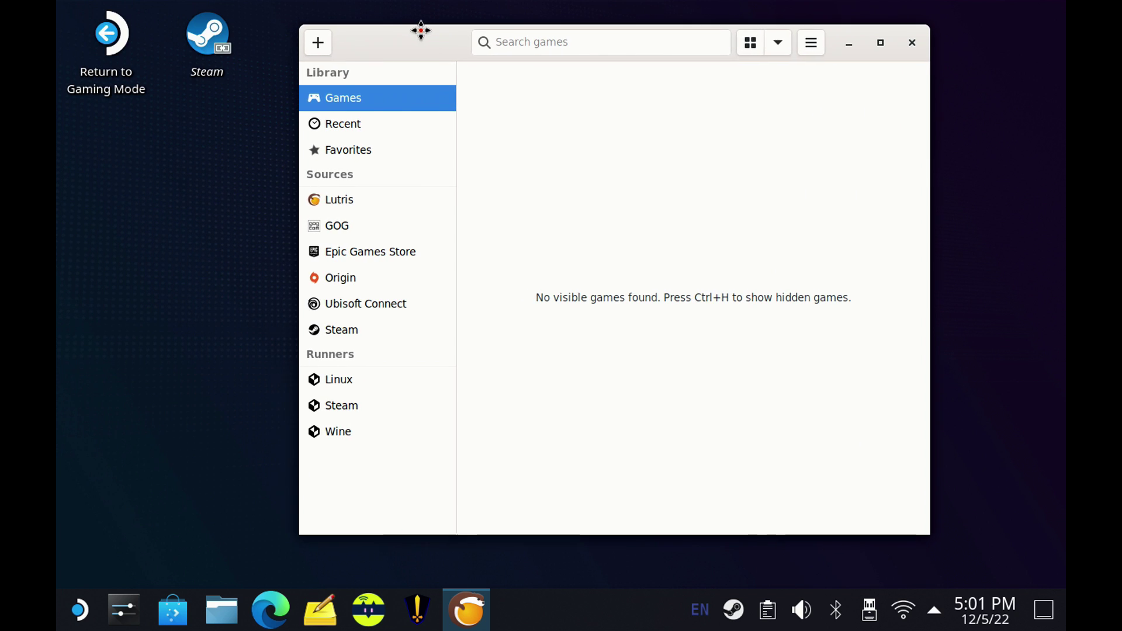
{"action": "key", "text": "ctrl+p"}
{"action": "left_click", "coordinate": [906, 291]}
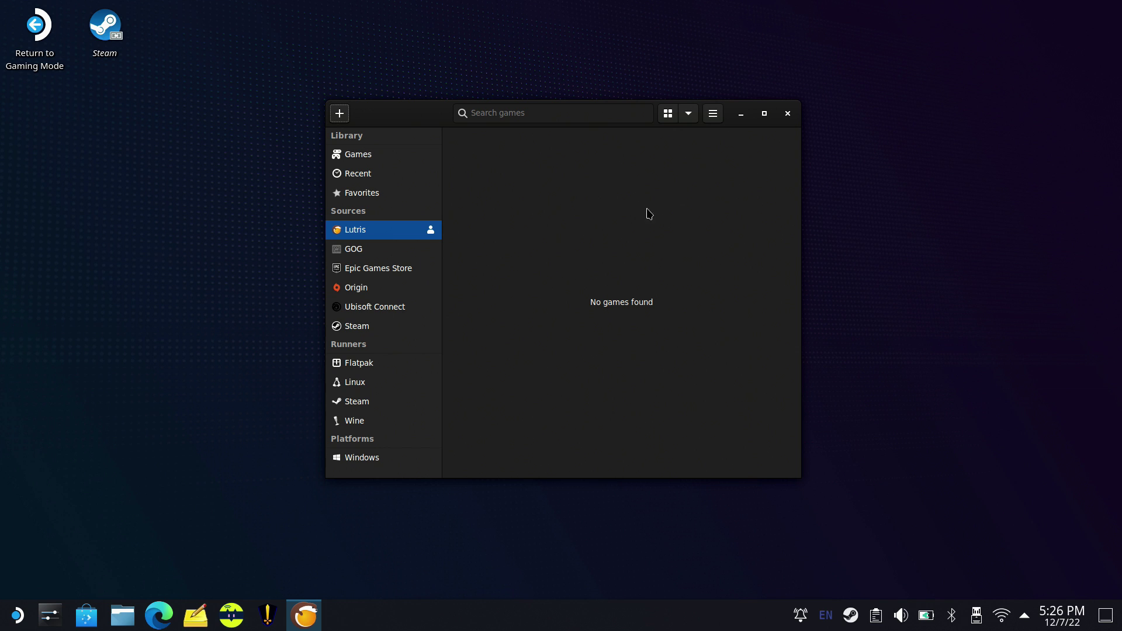
Step: Run the Lutris.net EA App Open Beta installer into /home/deck/Games/ea-desktop
{"action": "left_click", "coordinate": [341, 114]}
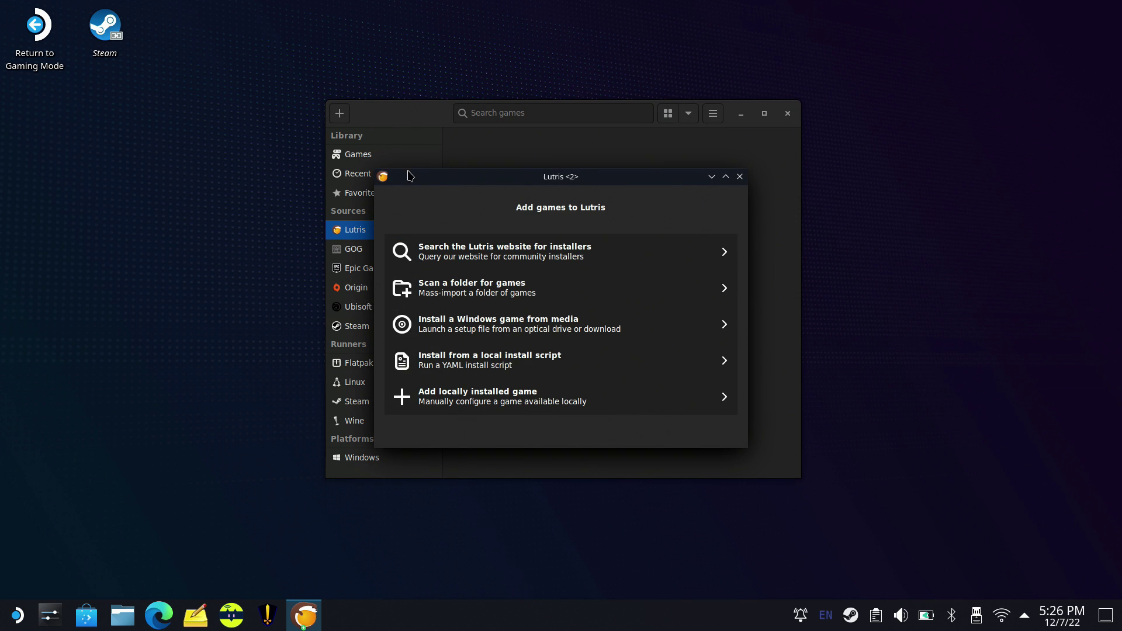
{"action": "left_click", "coordinate": [498, 259]}
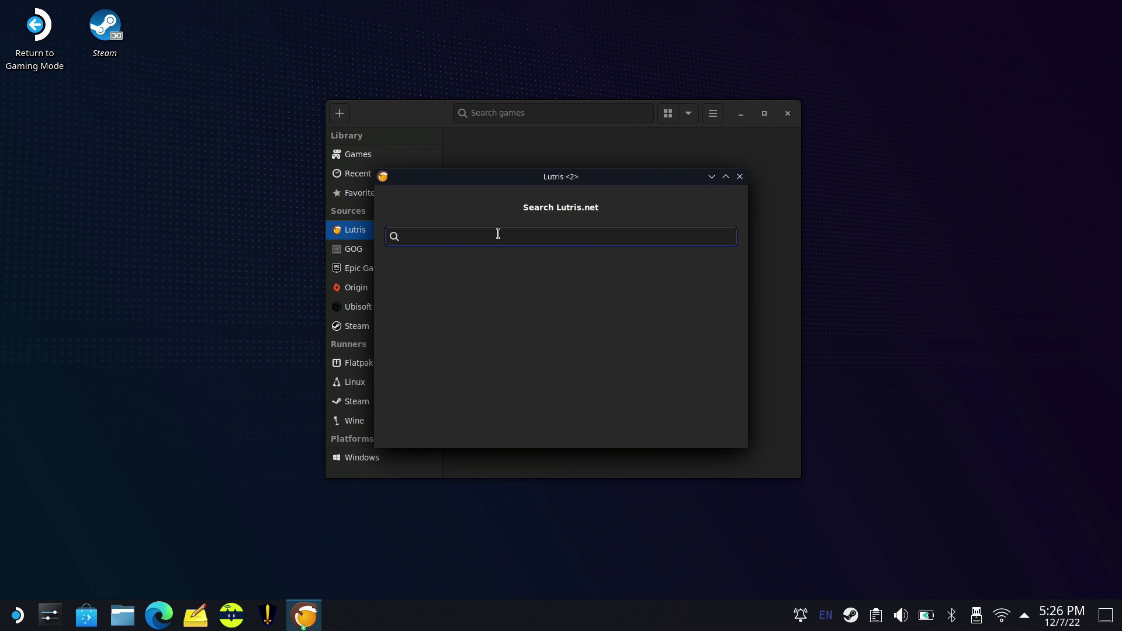
{"action": "type", "text": "EA Des"}
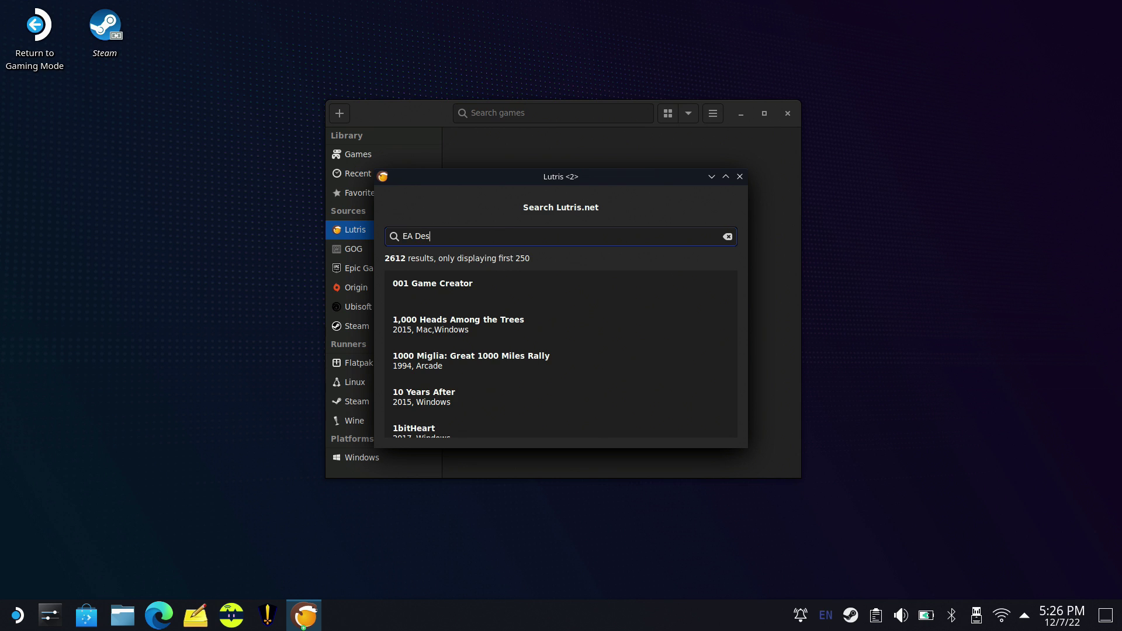
{"action": "type", "text": "ktop"}
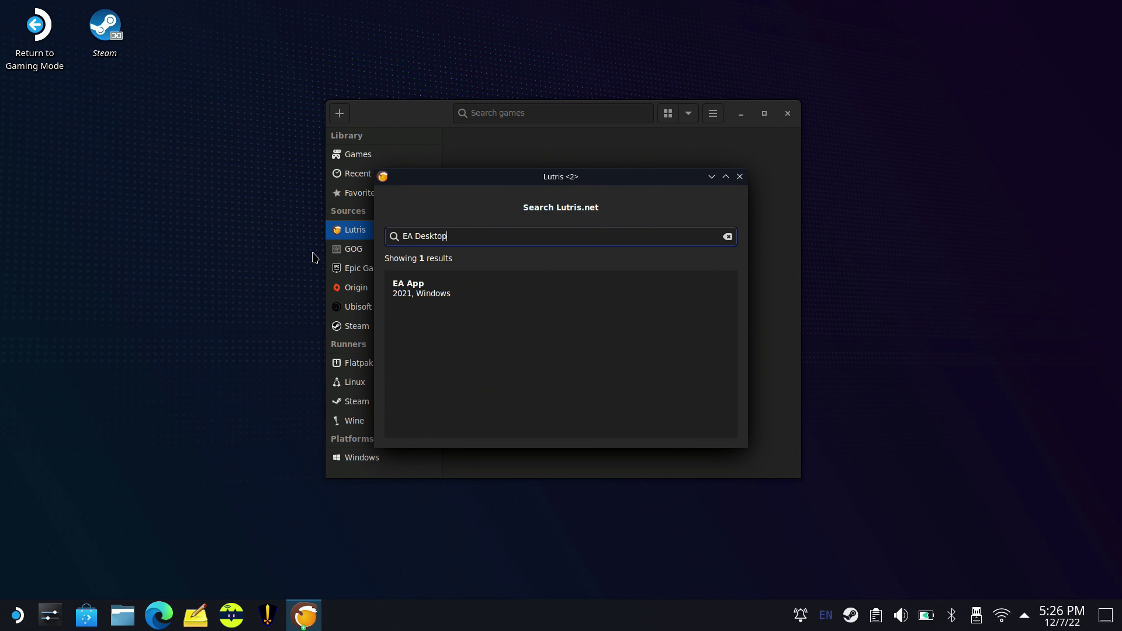
{"action": "left_click", "coordinate": [428, 298]}
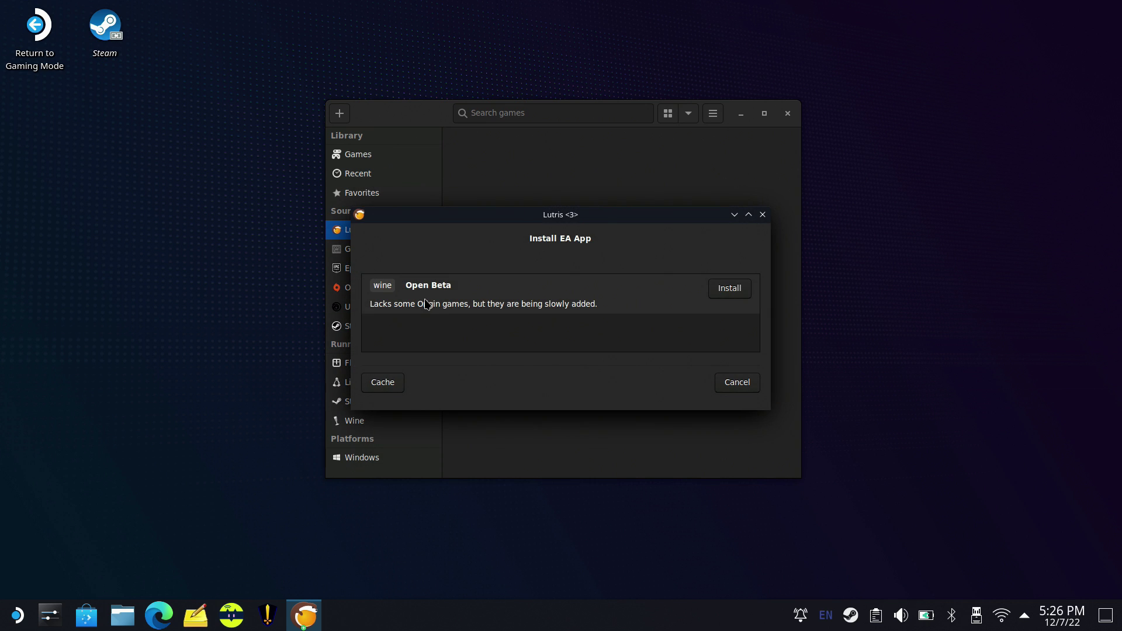
{"action": "left_click", "coordinate": [737, 293]}
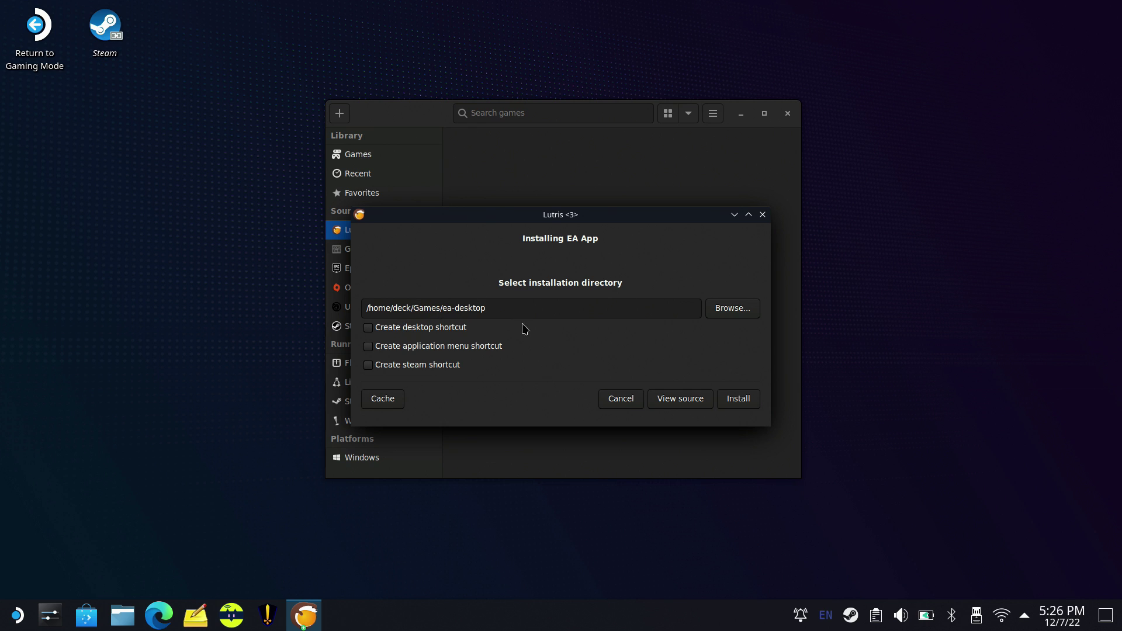
{"action": "left_click", "coordinate": [738, 399]}
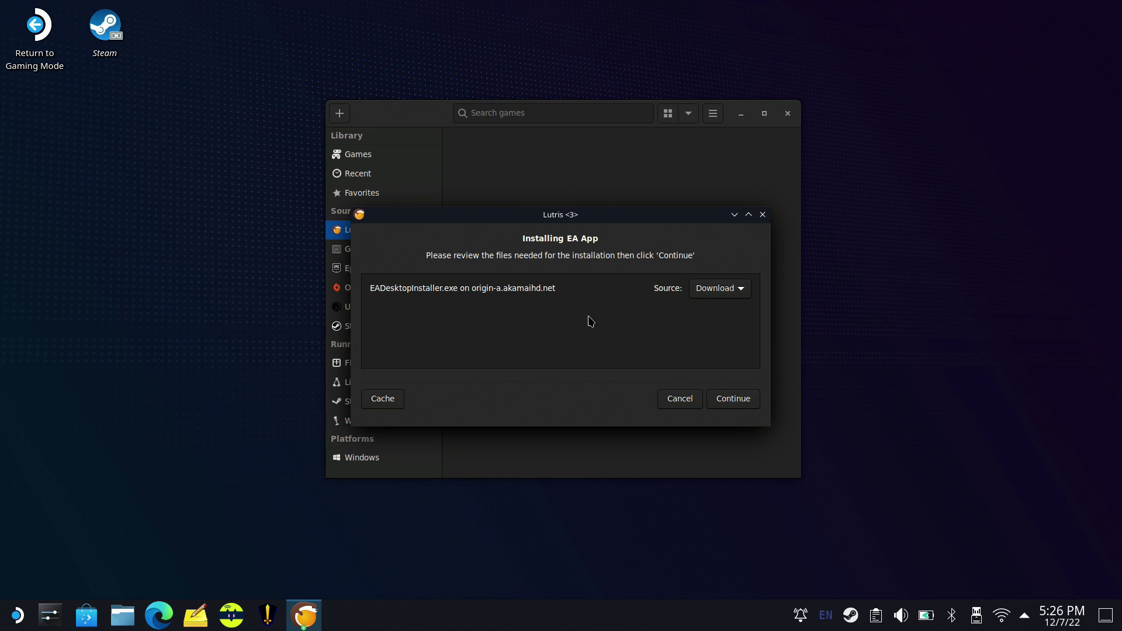
{"action": "left_click", "coordinate": [751, 404]}
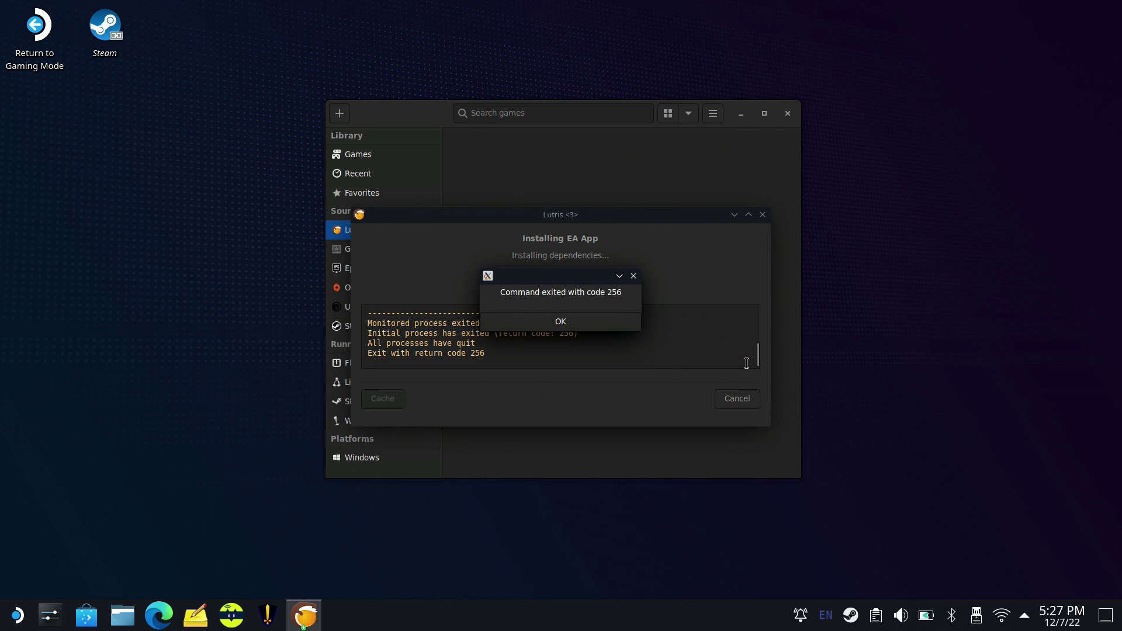
Step: Dismiss the code 256 error, enable Disable Lutris Runtime and Prefer system libraries, and restart Lutris
{"action": "left_click", "coordinate": [570, 323]}
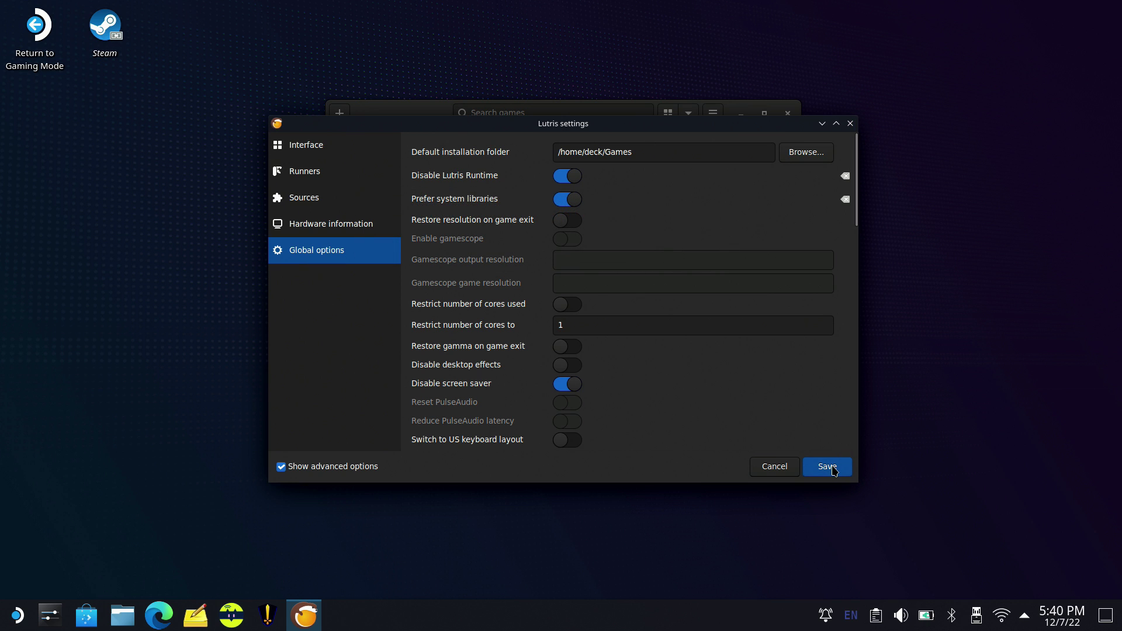
{"action": "left_click", "coordinate": [833, 469]}
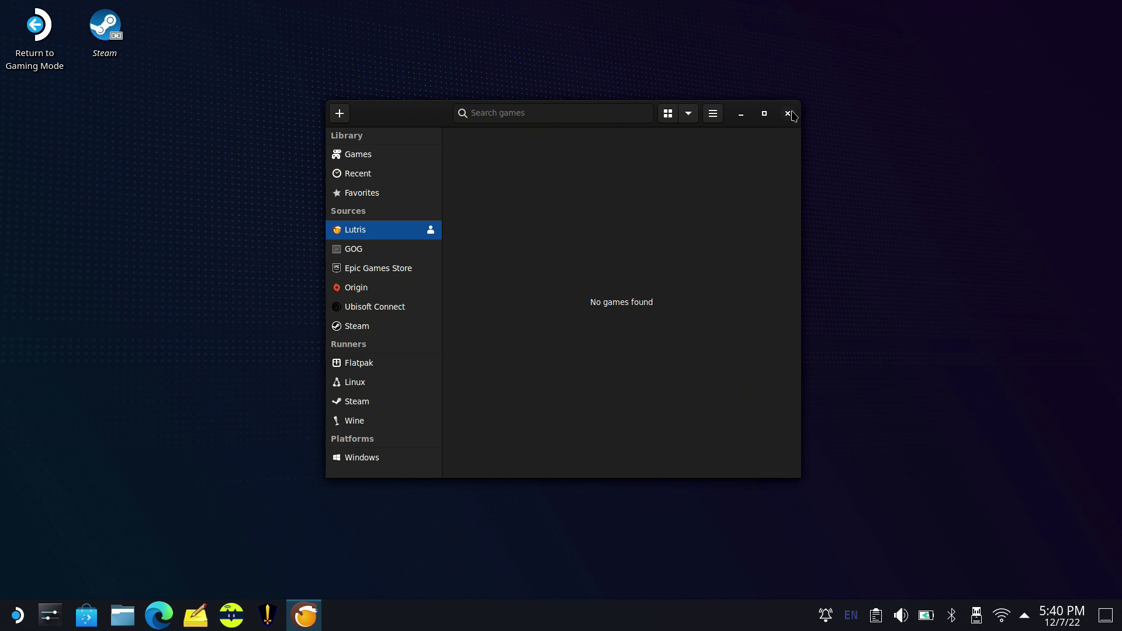
{"action": "left_click", "coordinate": [788, 114]}
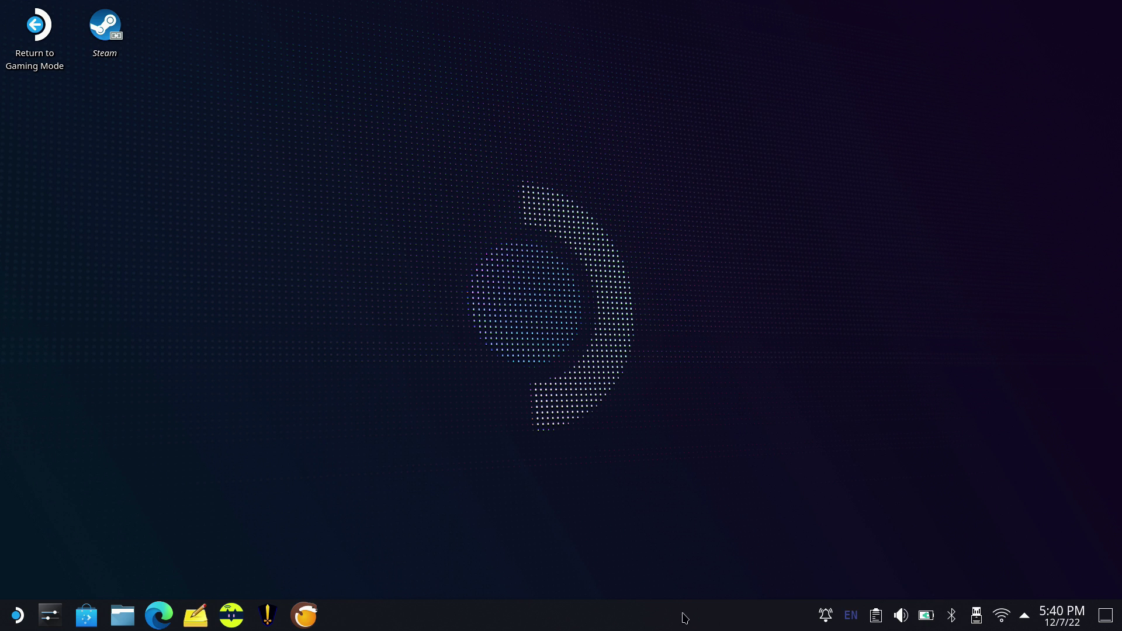
{"action": "left_click", "coordinate": [305, 614]}
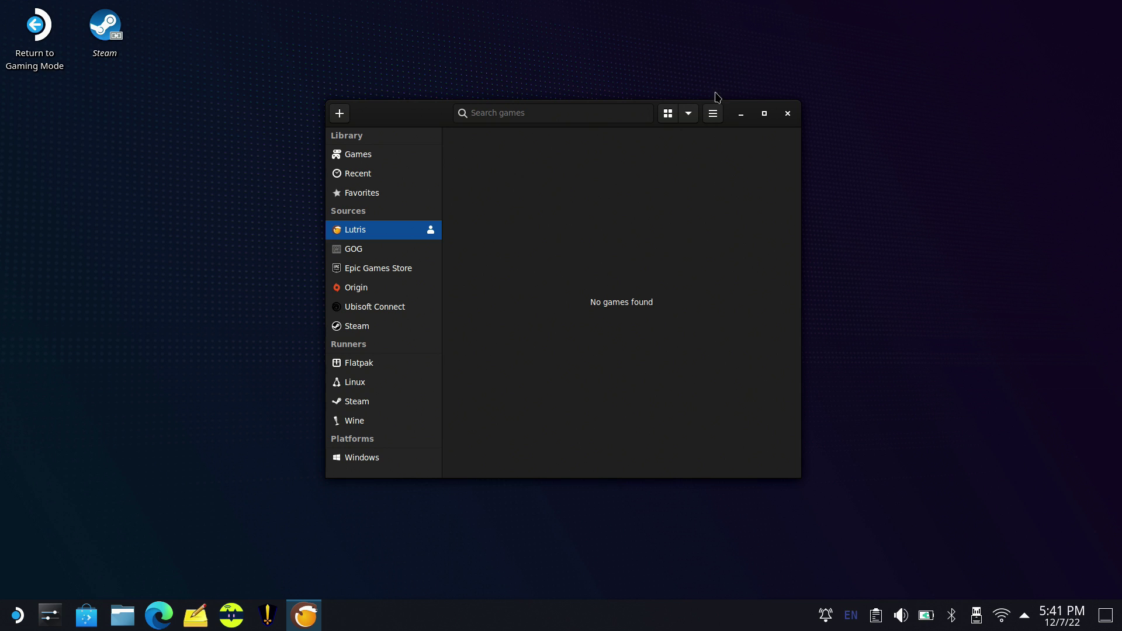
Step: Rerun the EA App installer until 'Installation completed!', then launch EA App
{"action": "left_click", "coordinate": [339, 114]}
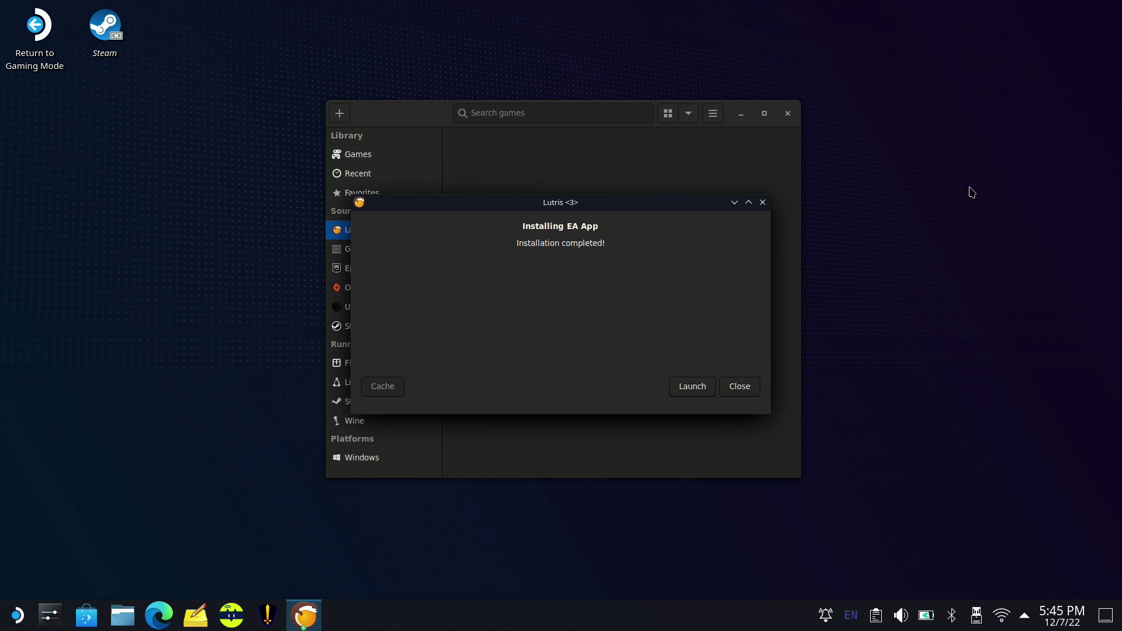
{"action": "left_click", "coordinate": [694, 387]}
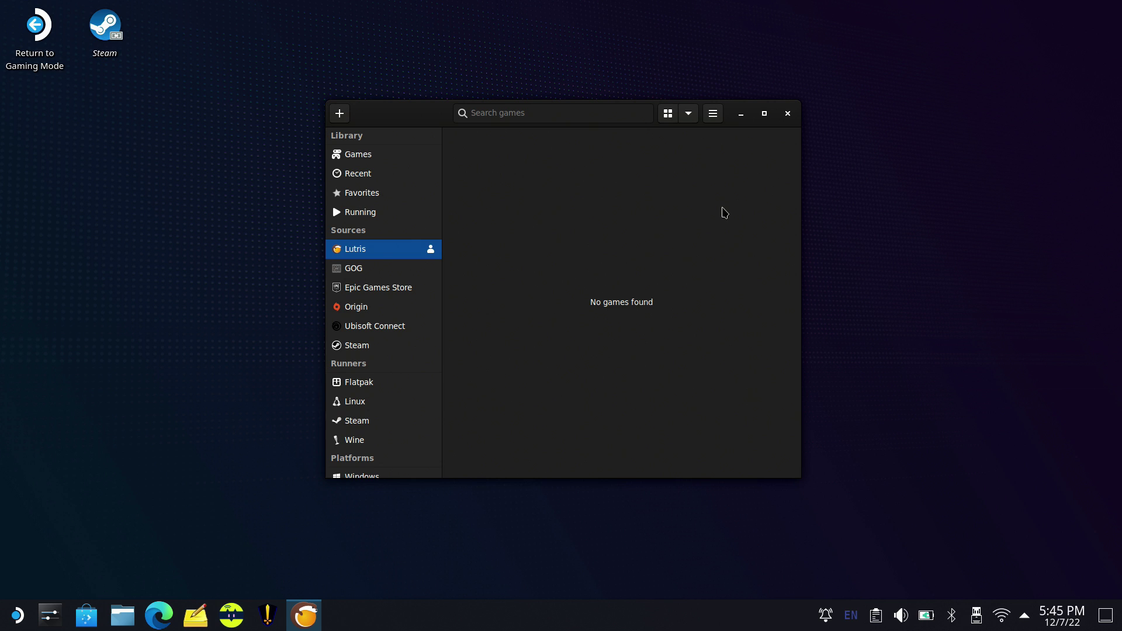
Step: Filter the Lutris library to the Windows platform so EA App appears
{"action": "scroll", "coordinate": [418, 462], "scroll_direction": "down", "scroll_amount": 1}
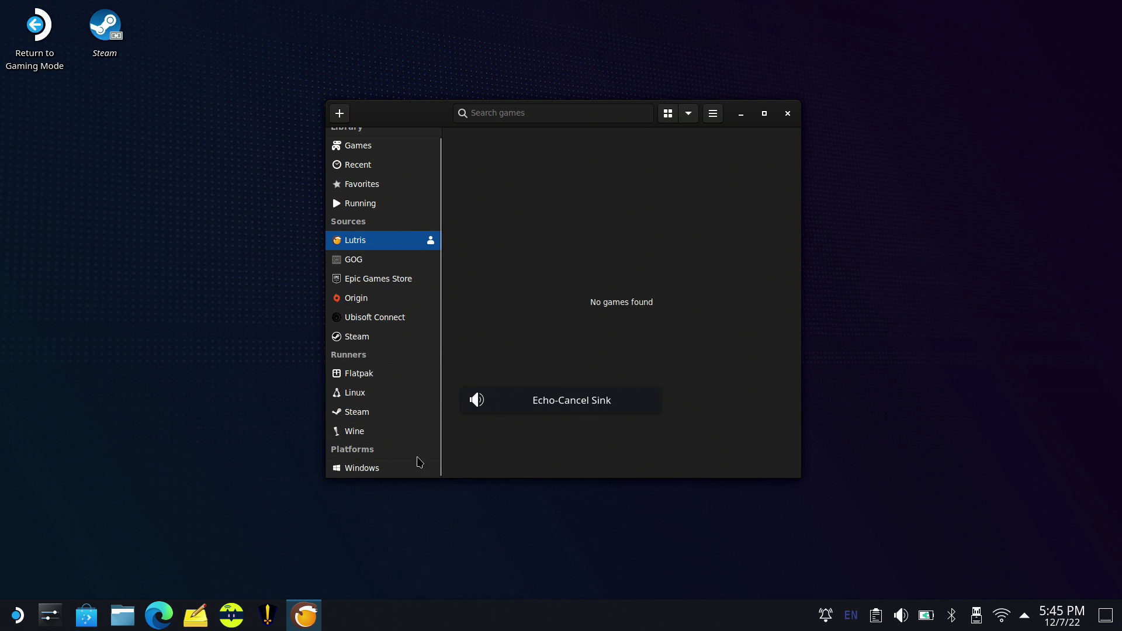
{"action": "left_click", "coordinate": [419, 463]}
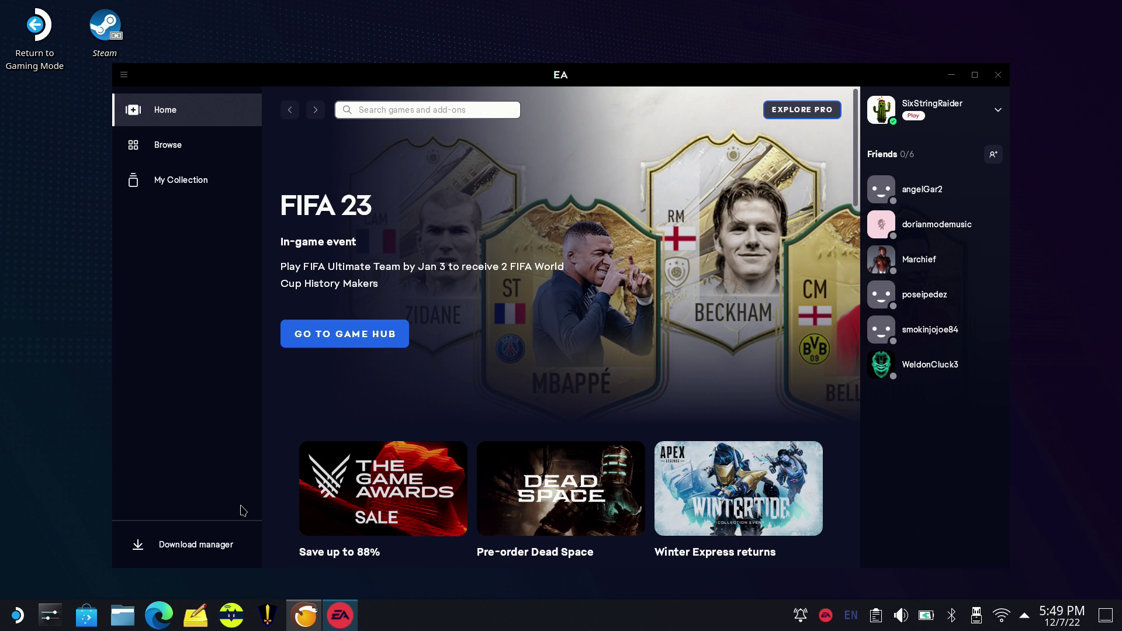
Step: Open Need for Speed Unbound from My Collection and start its download
{"action": "left_click", "coordinate": [177, 180]}
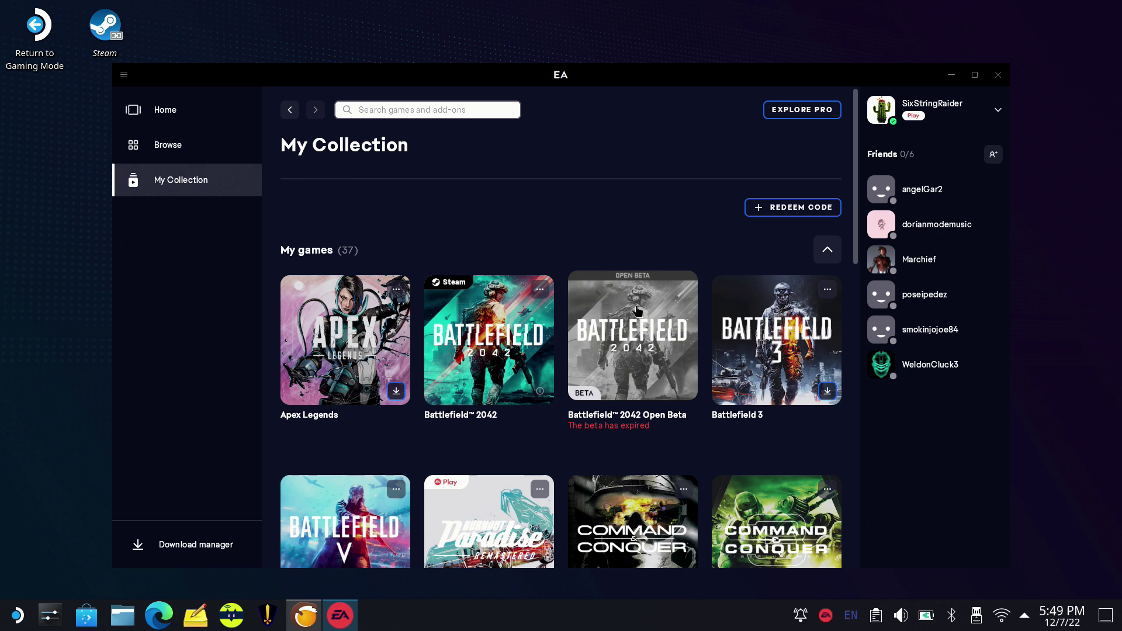
{"action": "scroll", "coordinate": [637, 310], "scroll_direction": "down", "scroll_amount": 1}
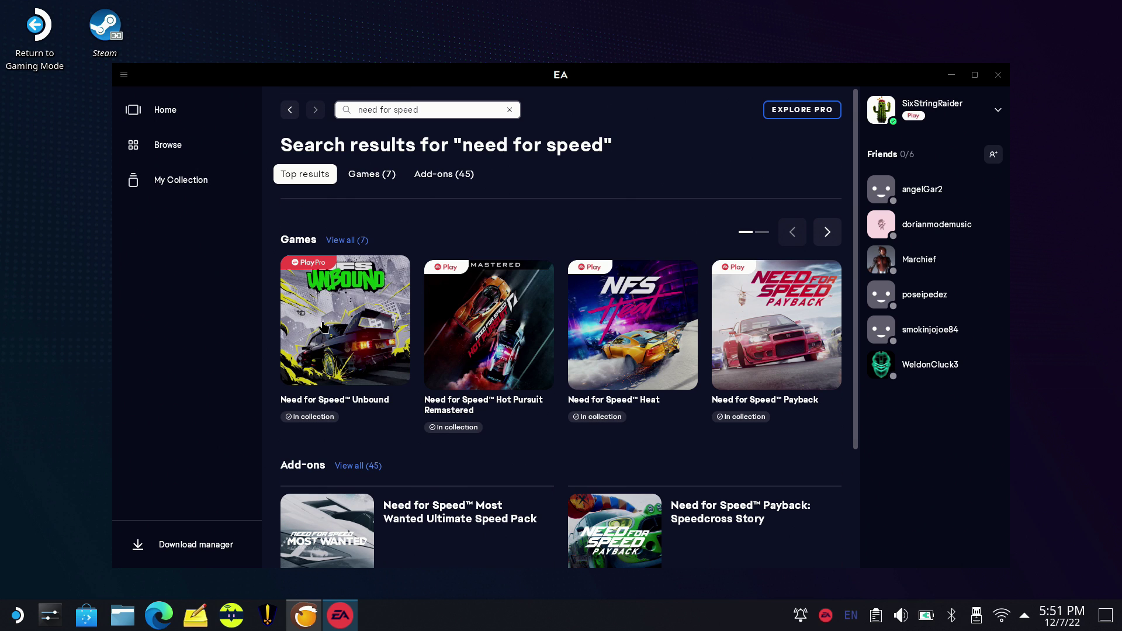
{"action": "left_click", "coordinate": [322, 327]}
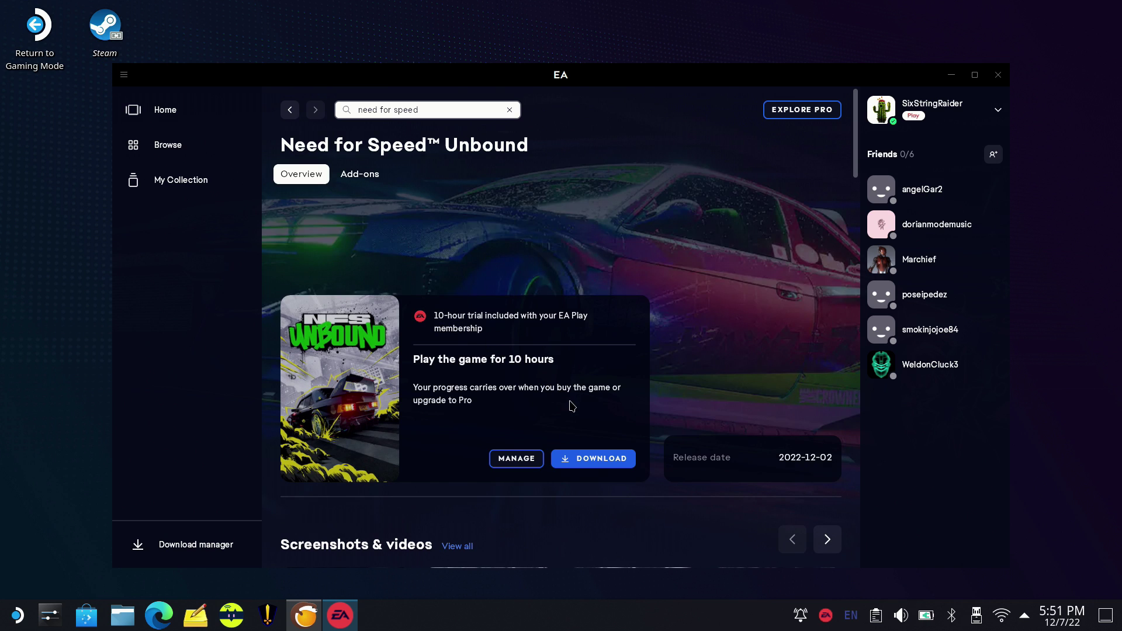
{"action": "left_click", "coordinate": [600, 461]}
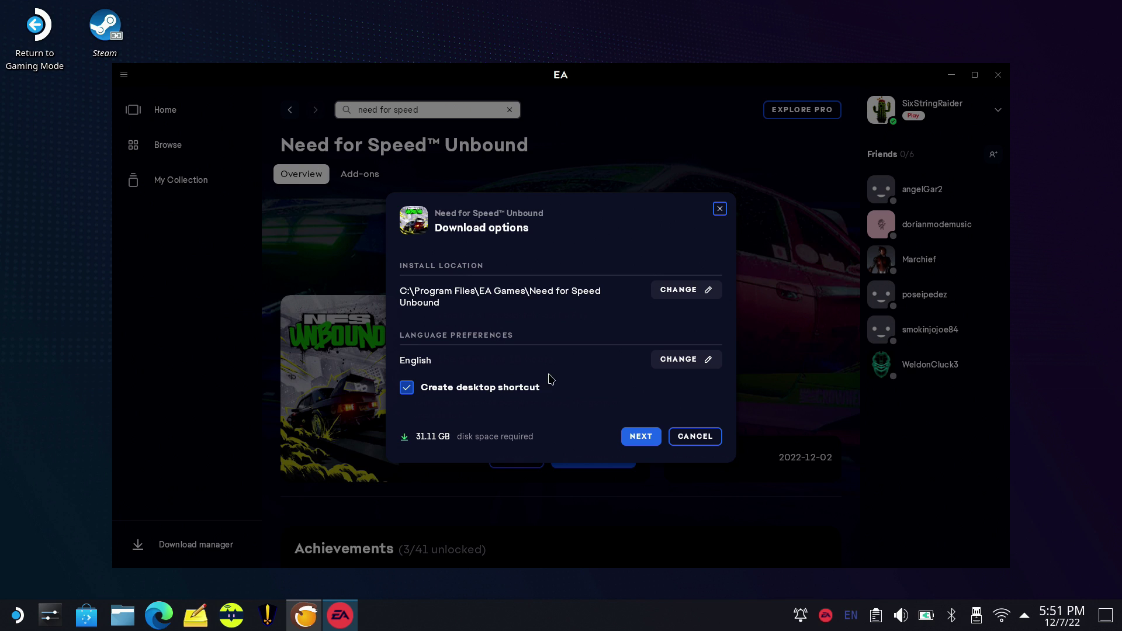
Step: Skip the desktop shortcut and accept the terms of play to begin the Need for Speed Unbound download
{"action": "left_click", "coordinate": [405, 390]}
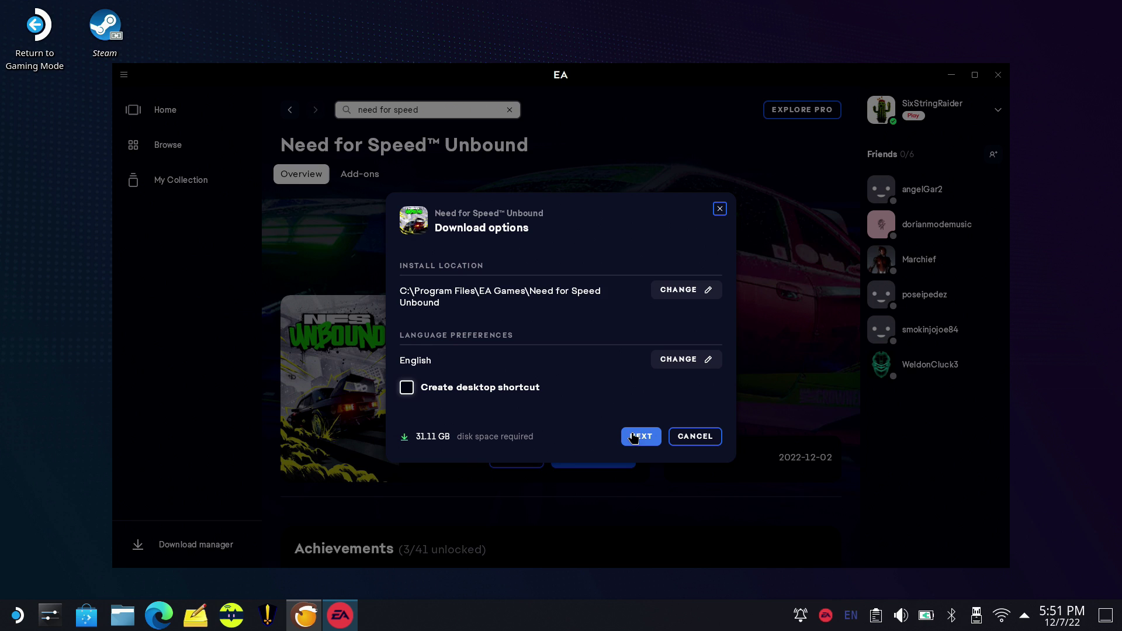
{"action": "left_click", "coordinate": [649, 441]}
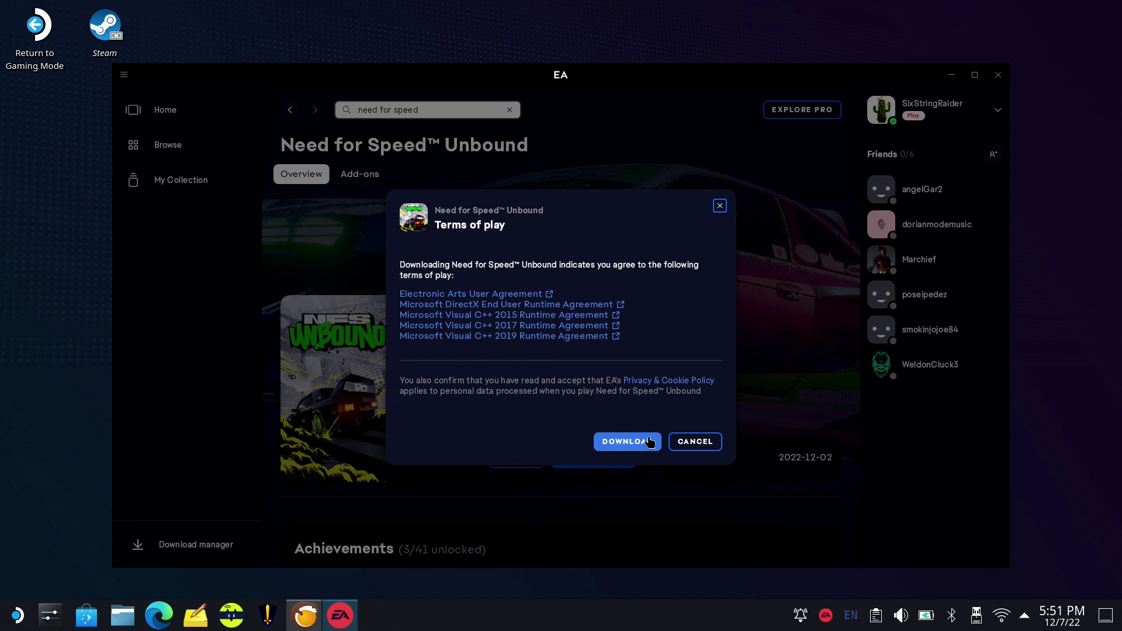
{"action": "left_click", "coordinate": [649, 441]}
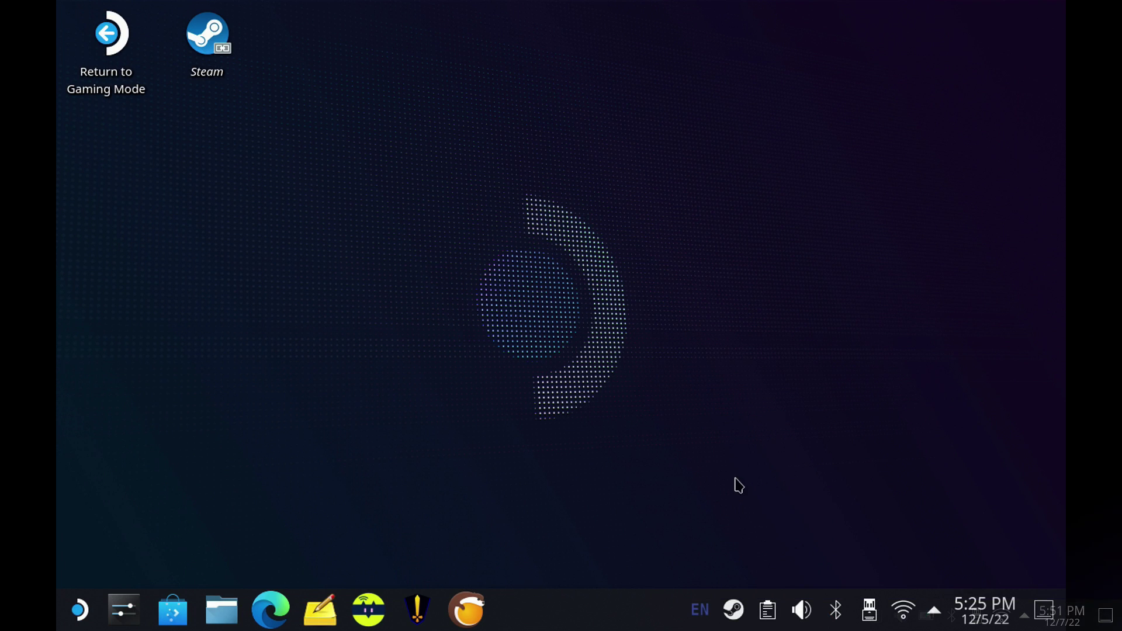
Step: Add Lutris to the Steam library as a non-Steam game
{"action": "right_click", "coordinate": [735, 610]}
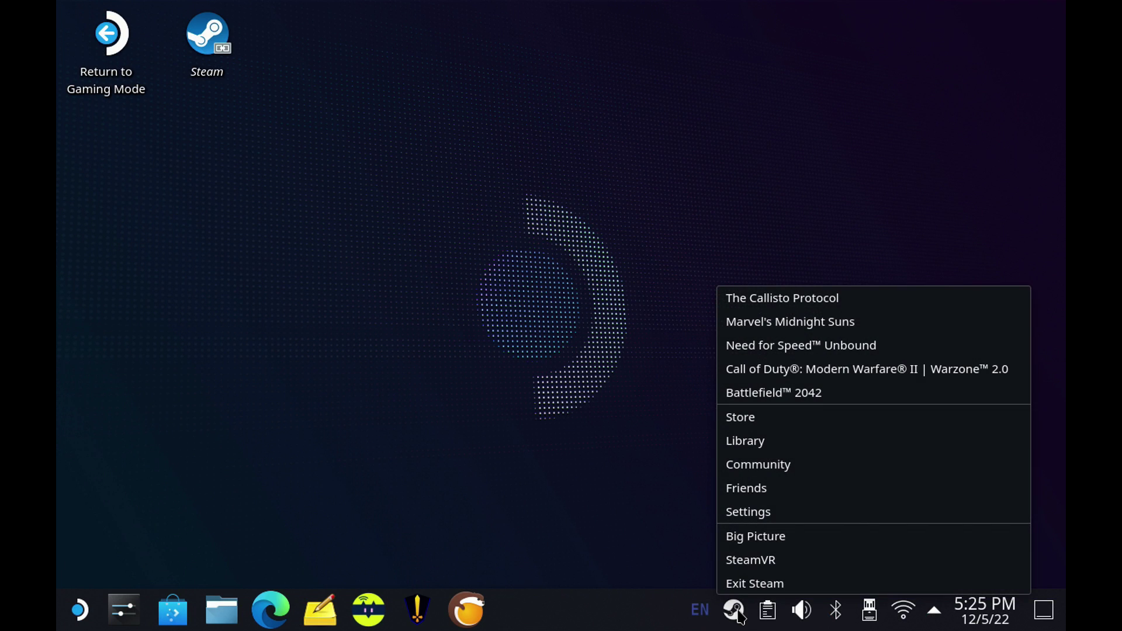
{"action": "left_click", "coordinate": [769, 440]}
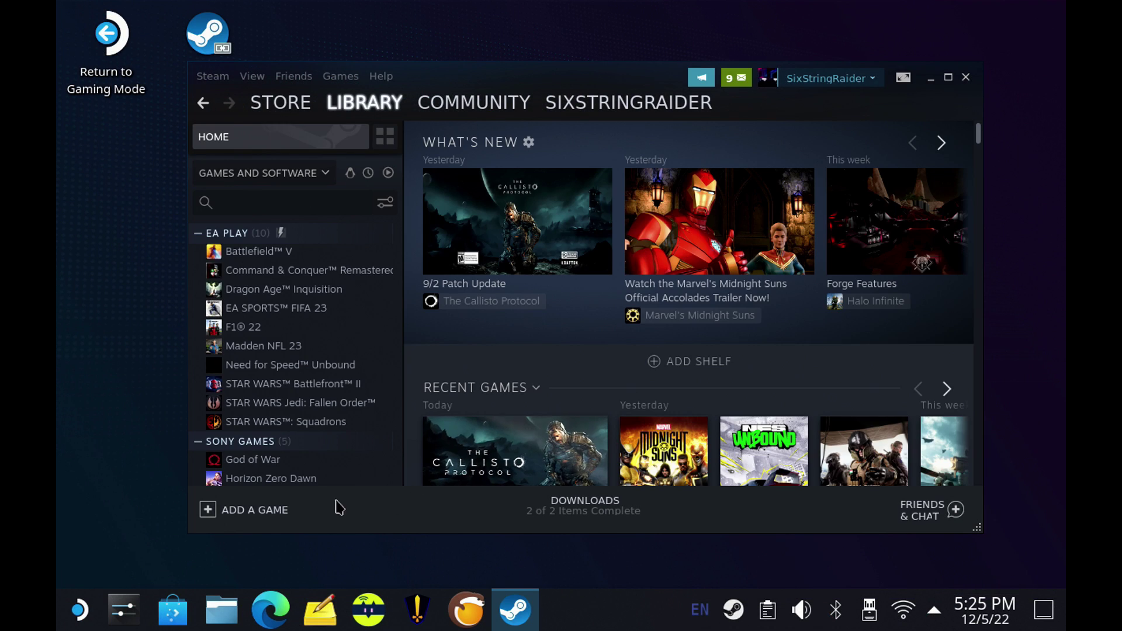
{"action": "left_click", "coordinate": [234, 512]}
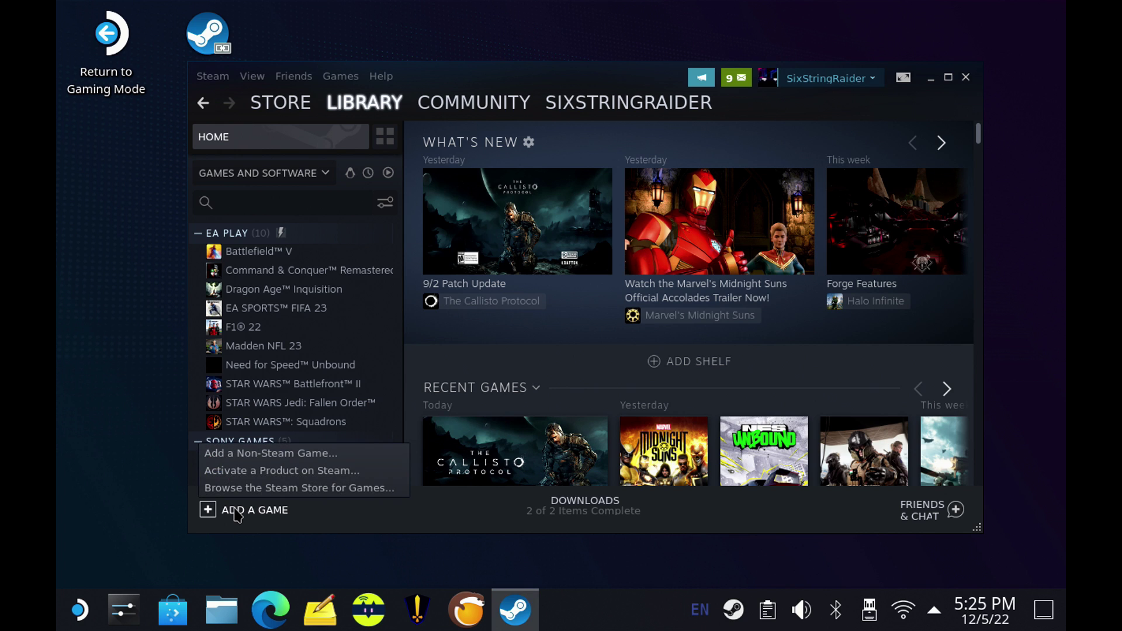
{"action": "left_click", "coordinate": [269, 455]}
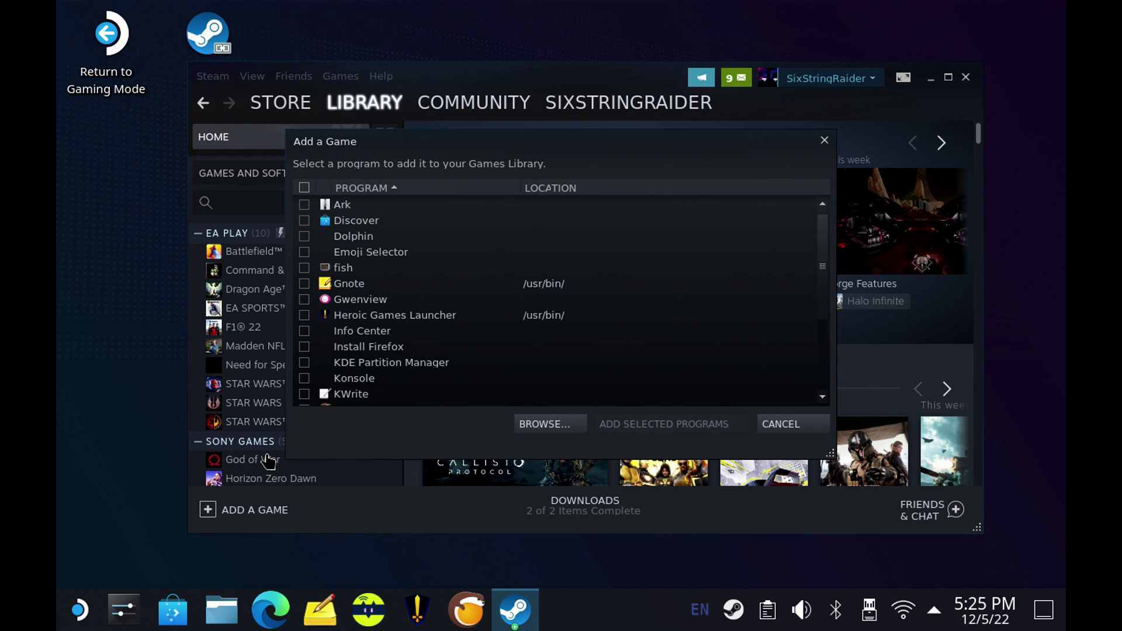
{"action": "scroll", "coordinate": [356, 304], "scroll_direction": "down", "scroll_amount": 2}
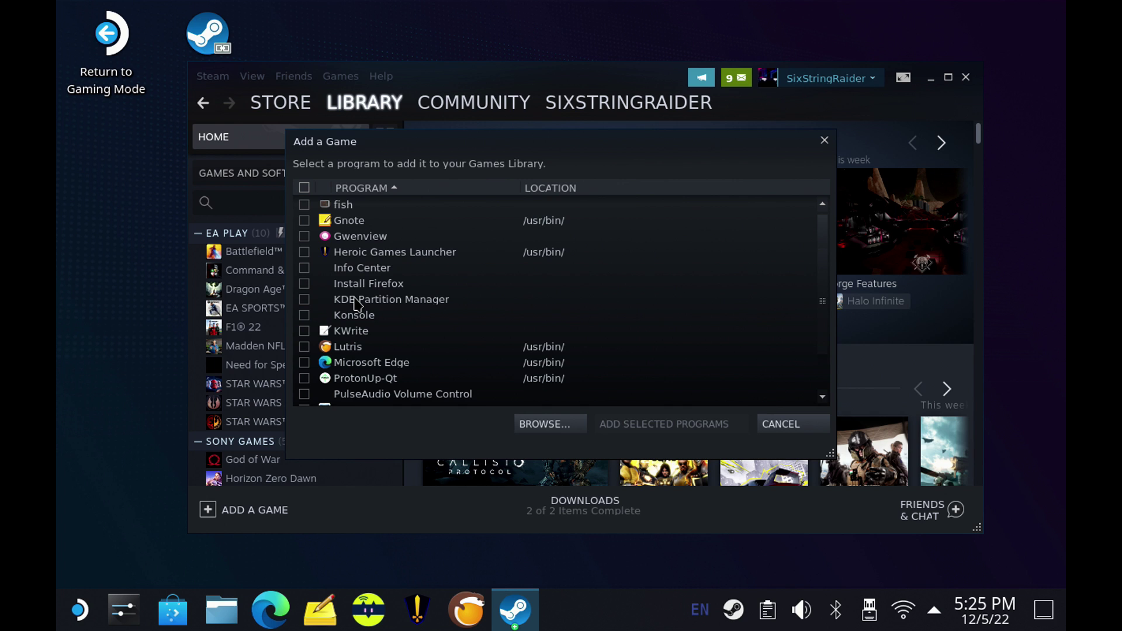
{"action": "left_click", "coordinate": [304, 347]}
{"action": "left_click", "coordinate": [623, 427]}
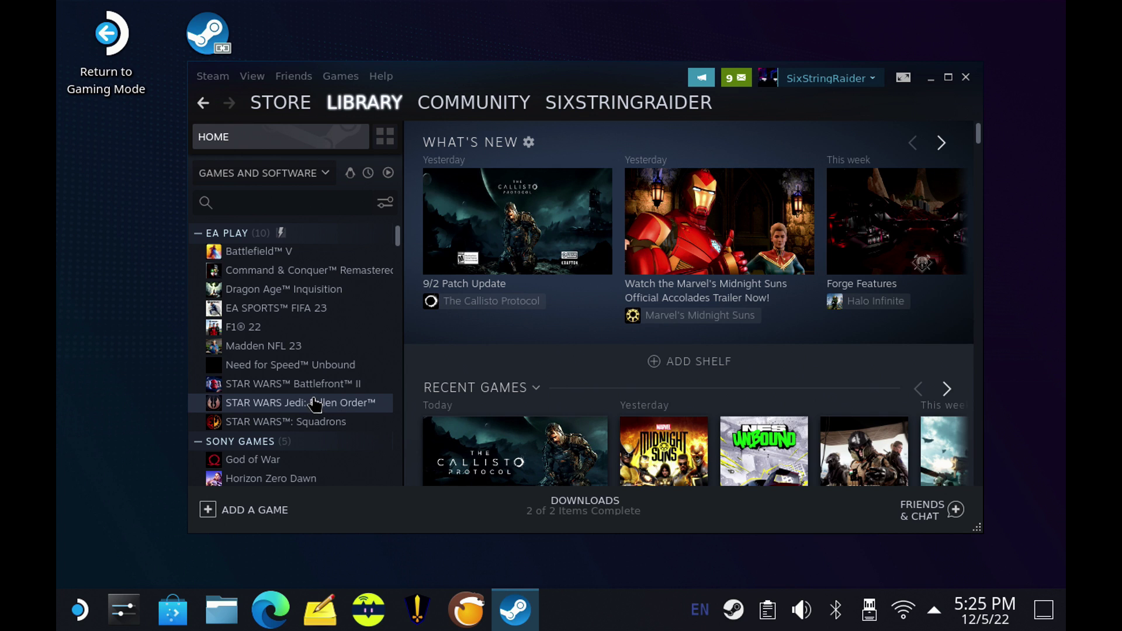
Step: Set 'Steam Deck Banner Icon Lutris.png' as the custom background of the Lutris library page
{"action": "scroll", "coordinate": [316, 404], "scroll_direction": "down", "scroll_amount": 15}
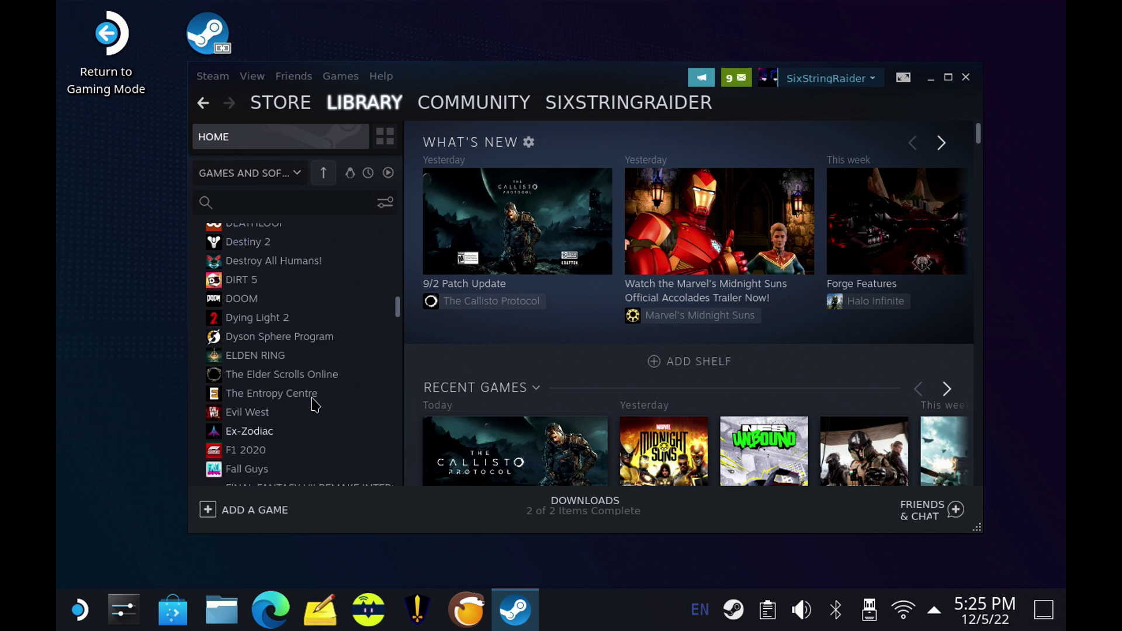
{"action": "scroll", "coordinate": [316, 404], "scroll_direction": "down", "scroll_amount": 10}
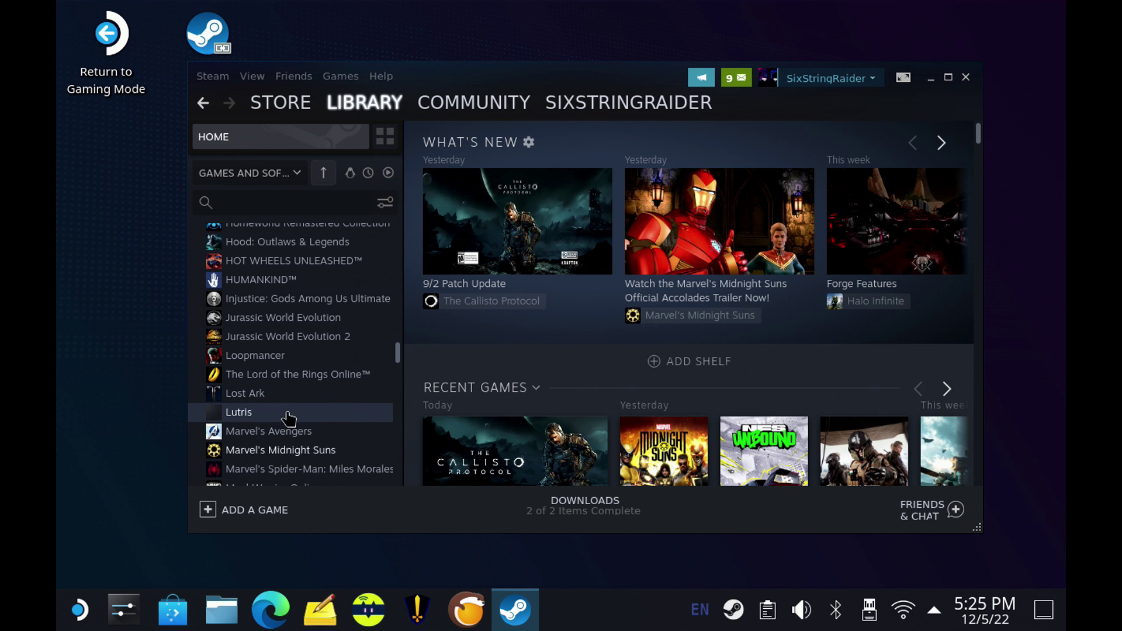
{"action": "left_click", "coordinate": [288, 417]}
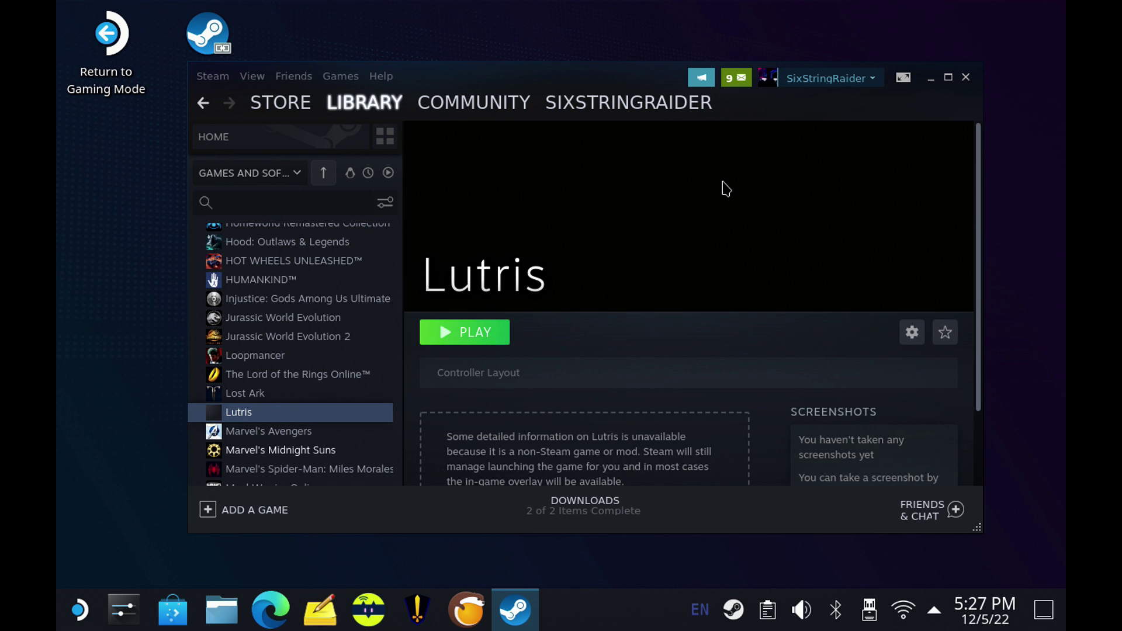
{"action": "right_click", "coordinate": [725, 189]}
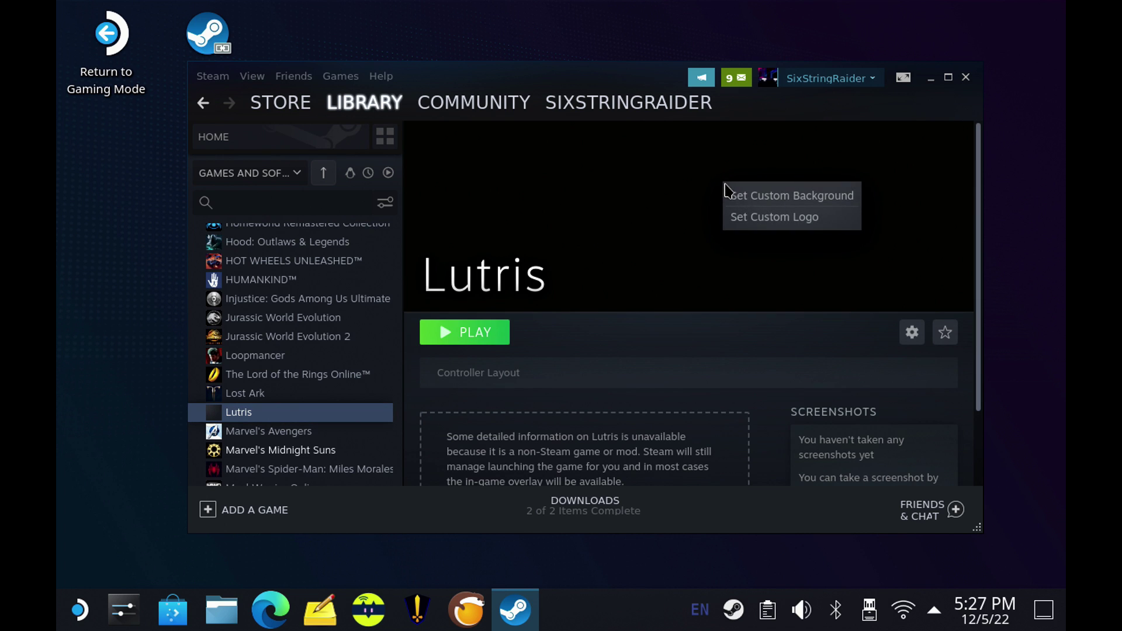
{"action": "left_click", "coordinate": [730, 193]}
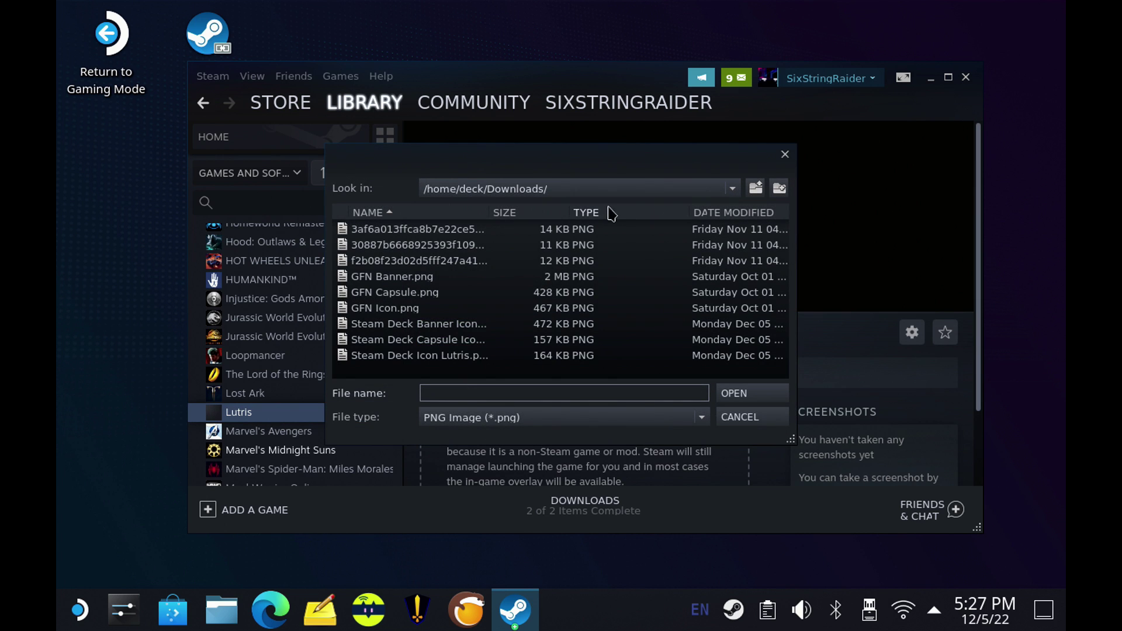
{"action": "left_click", "coordinate": [455, 326]}
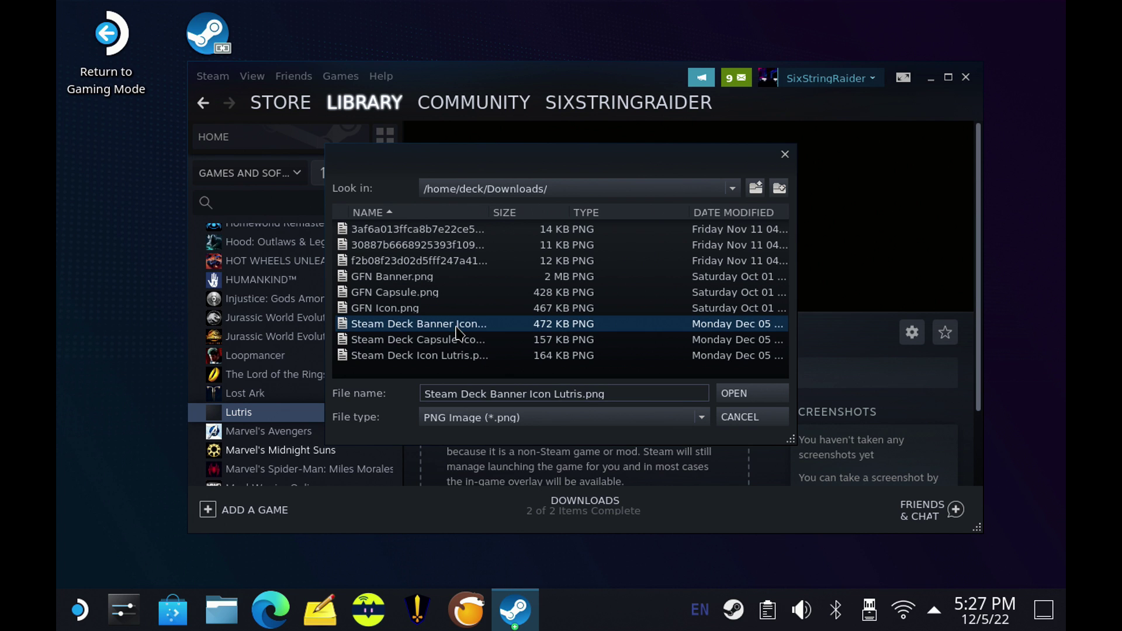
{"action": "left_click", "coordinate": [734, 397]}
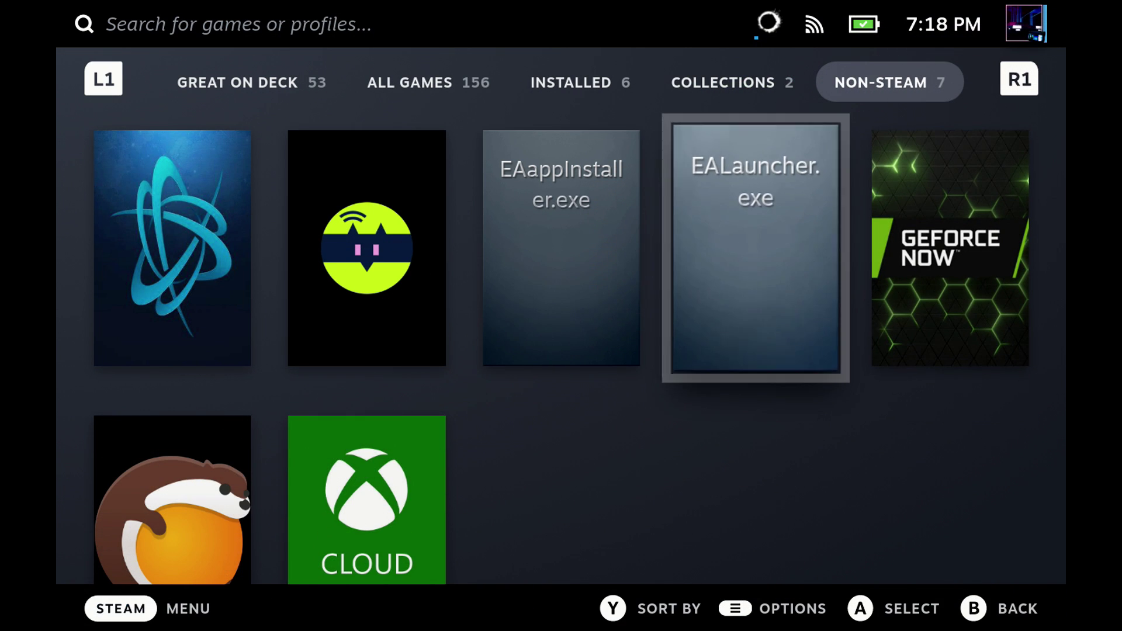
Step: Open the Lutris game page in Game Mode and its controller settings
{"action": "key", "text": "Left"}
{"action": "key", "text": "Left"}
{"action": "key", "text": "Left"}
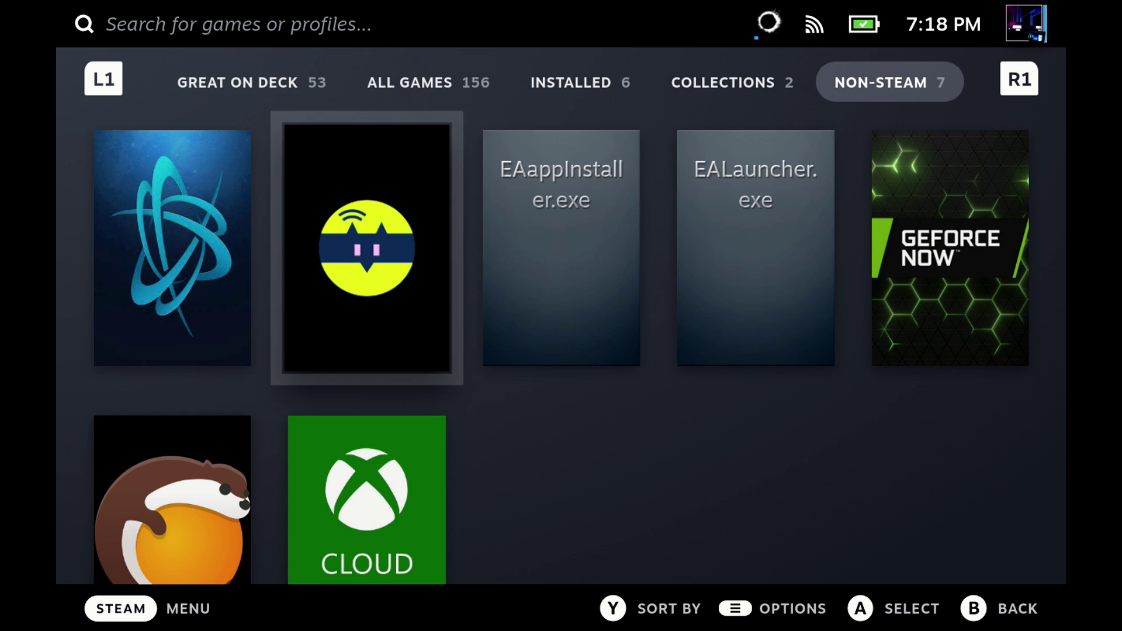
{"action": "key", "text": "Down"}
{"action": "key", "text": "Return"}
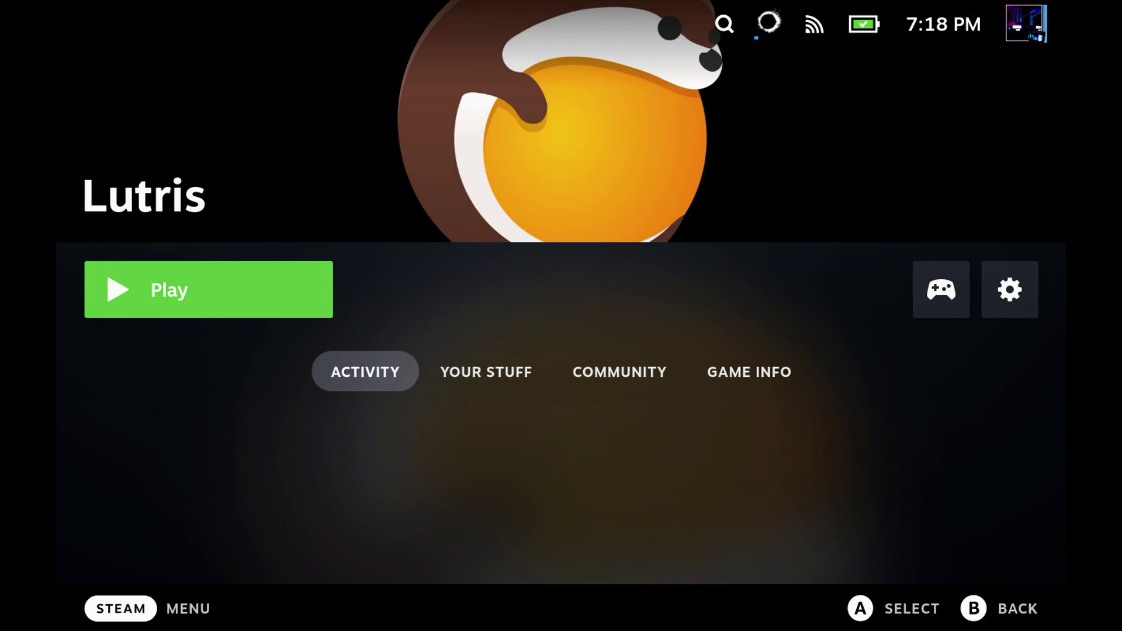
{"action": "key", "text": "Right"}
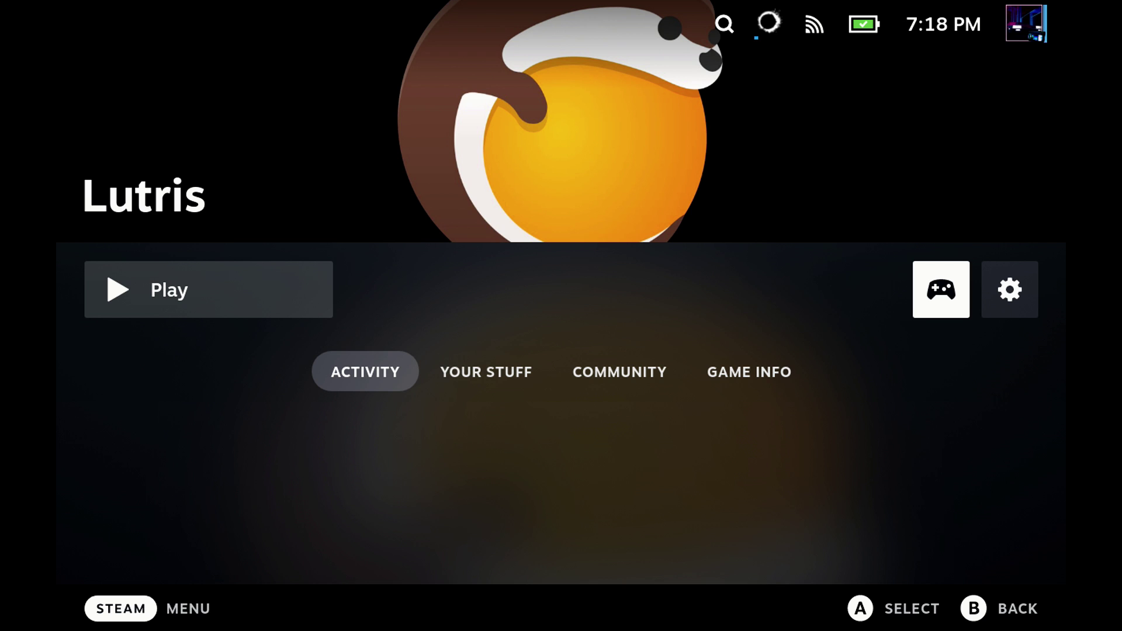
{"action": "key", "text": "Return"}
Step: Edit the Lutris controller layout and reach the Right Trackpad Behavior setting under Trackpads
{"action": "key", "text": "Up"}
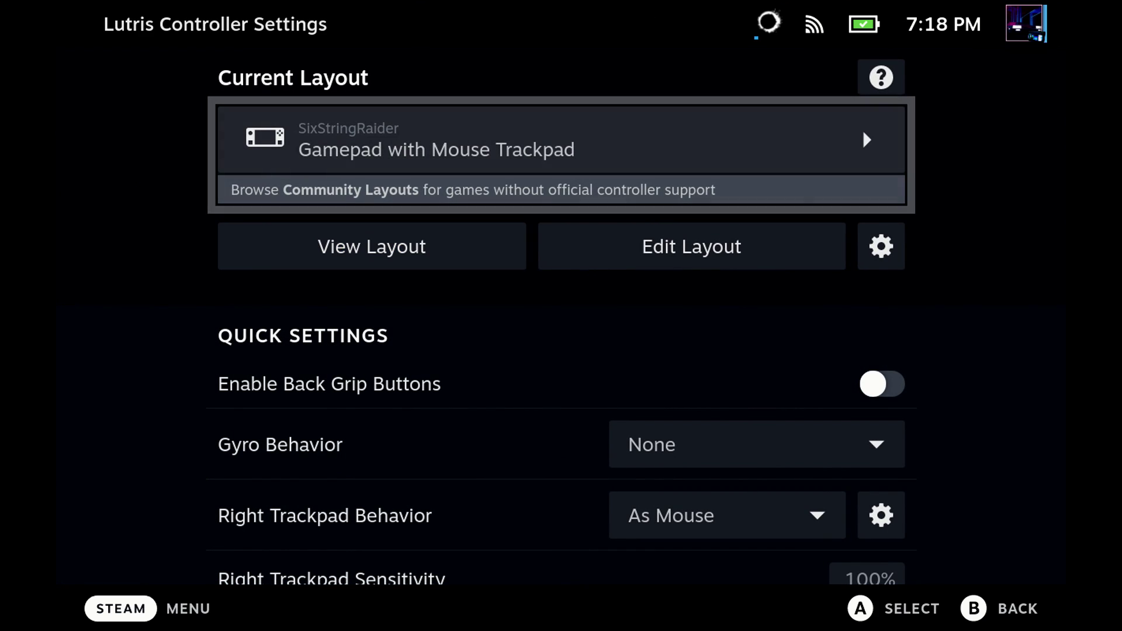
{"action": "key", "text": "Down"}
{"action": "key", "text": "Right"}
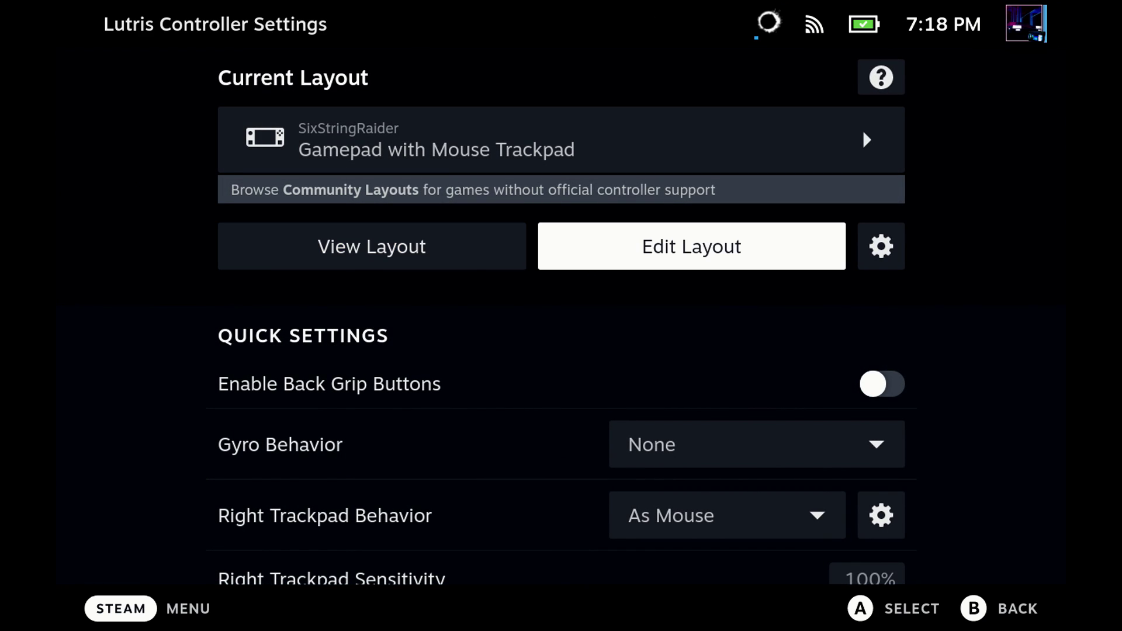
{"action": "key", "text": "Return"}
{"action": "key", "text": "Down"}
{"action": "key", "text": "Down"}
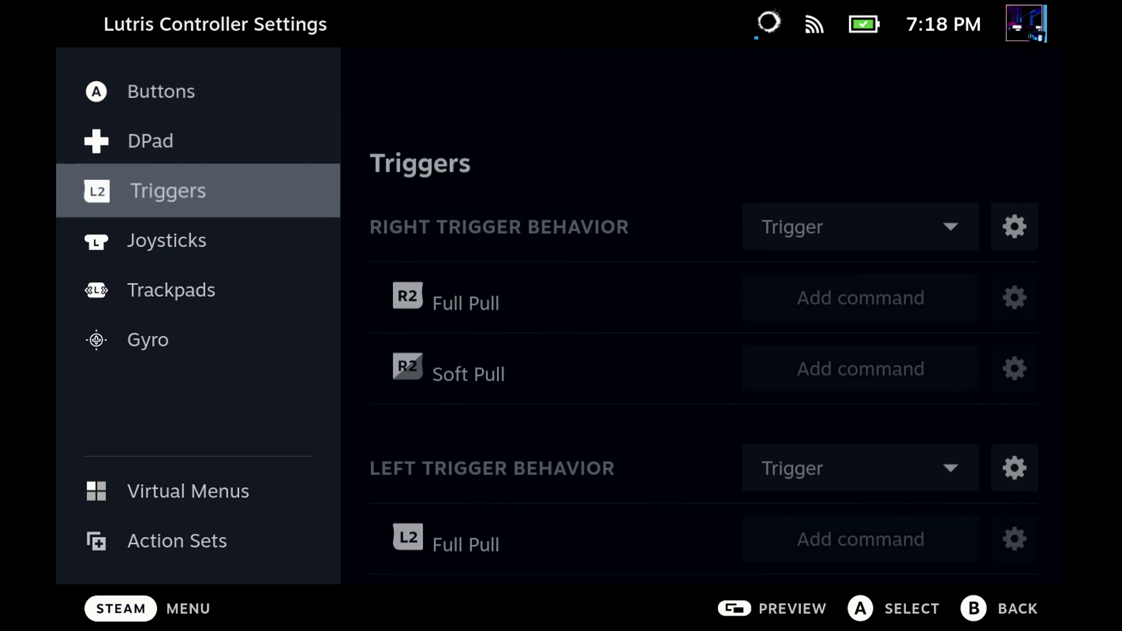
{"action": "key", "text": "Down"}
{"action": "key", "text": "Down"}
{"action": "key", "text": "Down"}
{"action": "key", "text": "Up"}
{"action": "key", "text": "Right"}
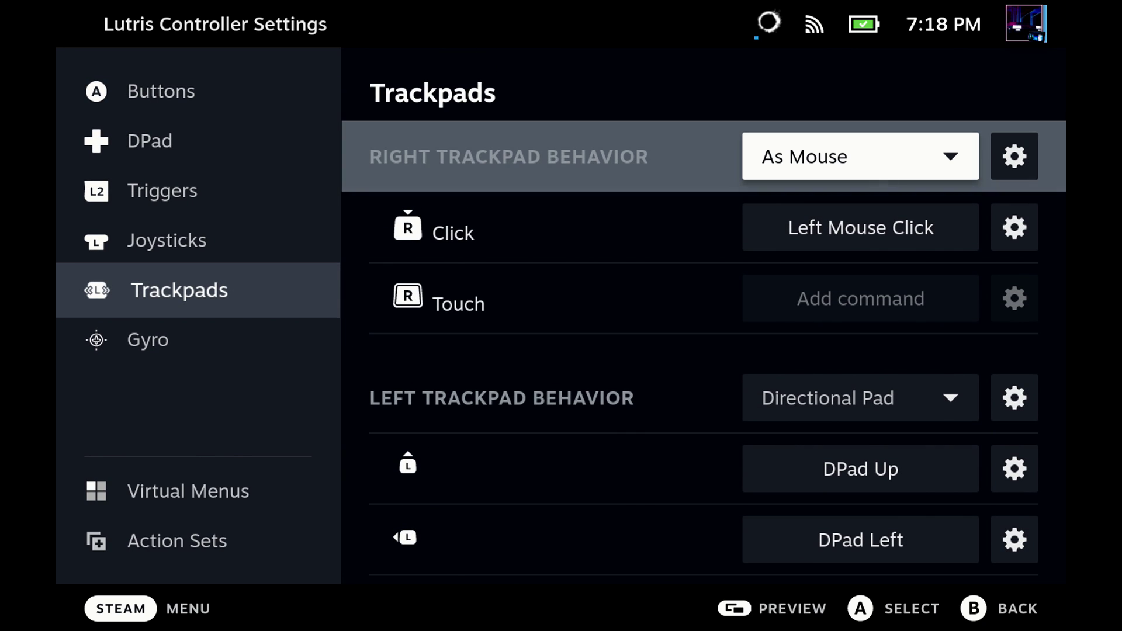
{"action": "key", "text": "Down"}
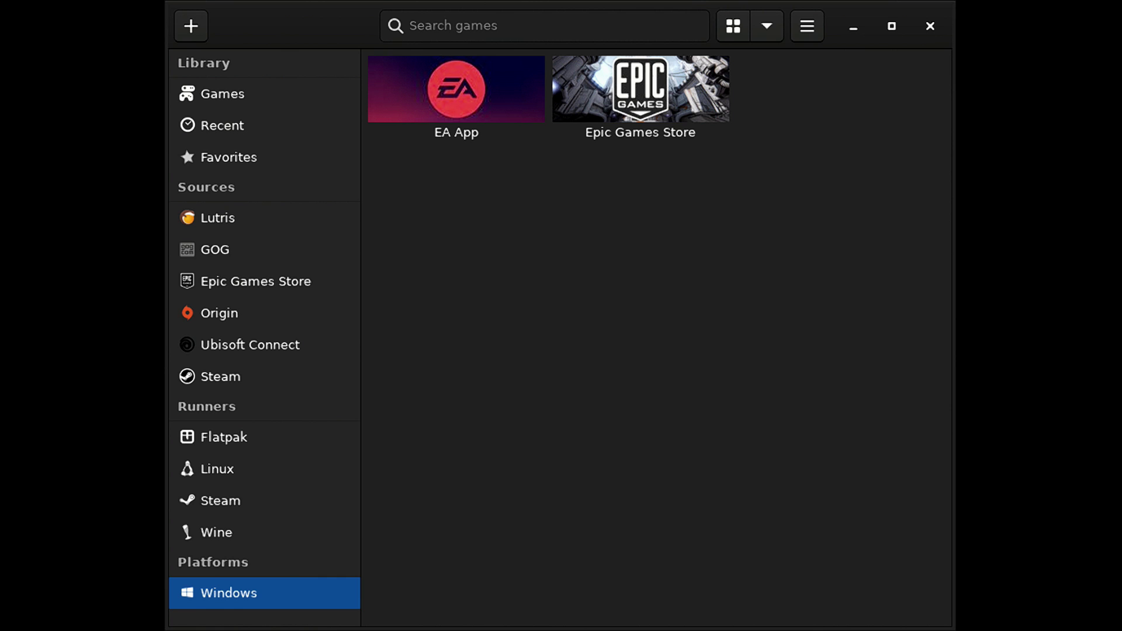
Step: Select the EA App in Lutris and launch it with Play
{"action": "left_click", "coordinate": [426, 85]}
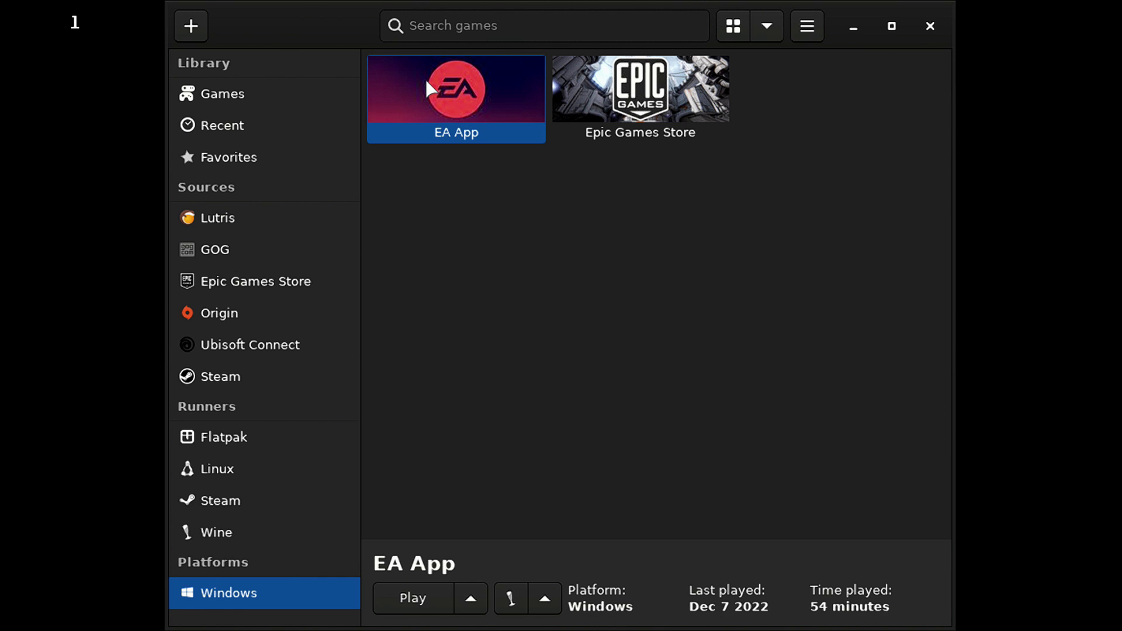
{"action": "left_click", "coordinate": [409, 598]}
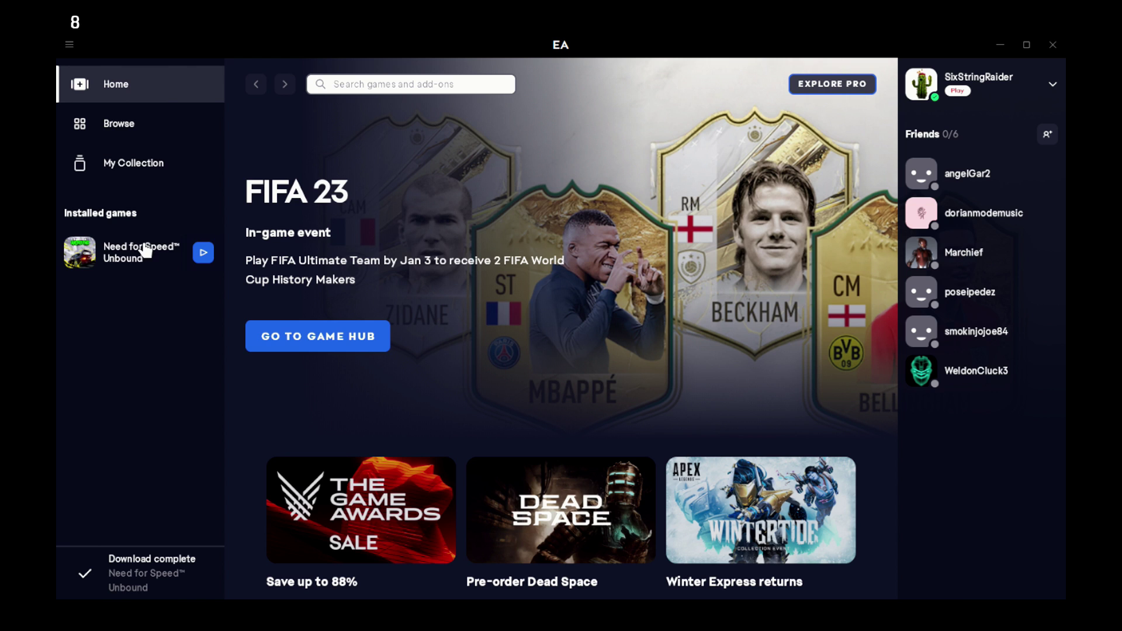
Step: Start Need for Speed Unbound from the EA app's Installed games list
{"action": "left_click", "coordinate": [205, 260]}
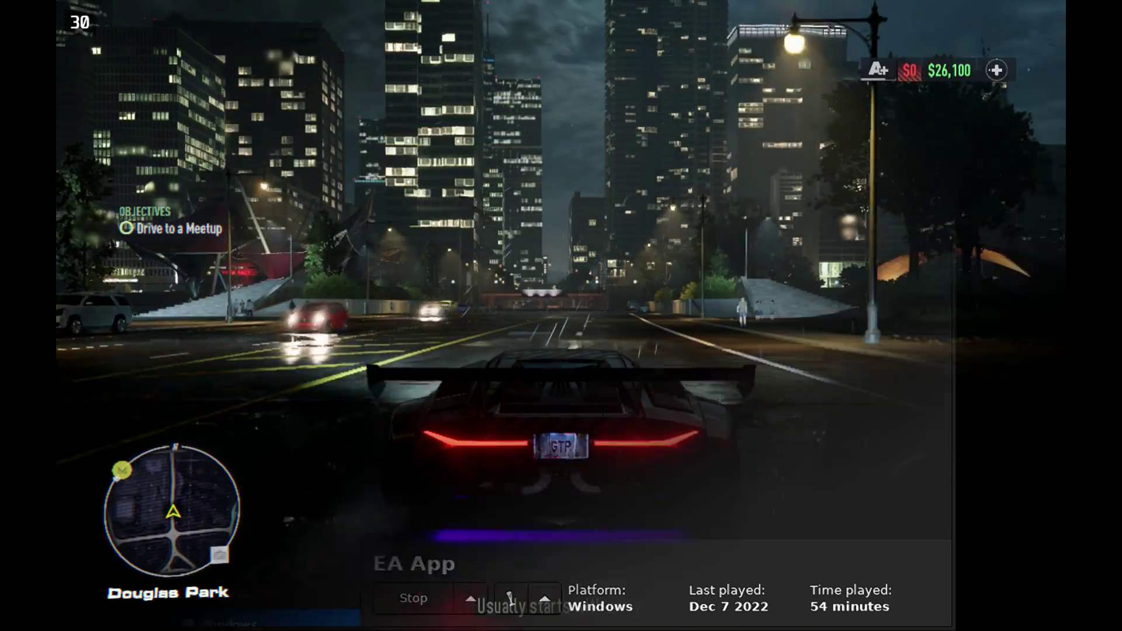
Step: Accelerate the car down the Douglas Park street toward the meetup
{"action": "key", "text": "w"}
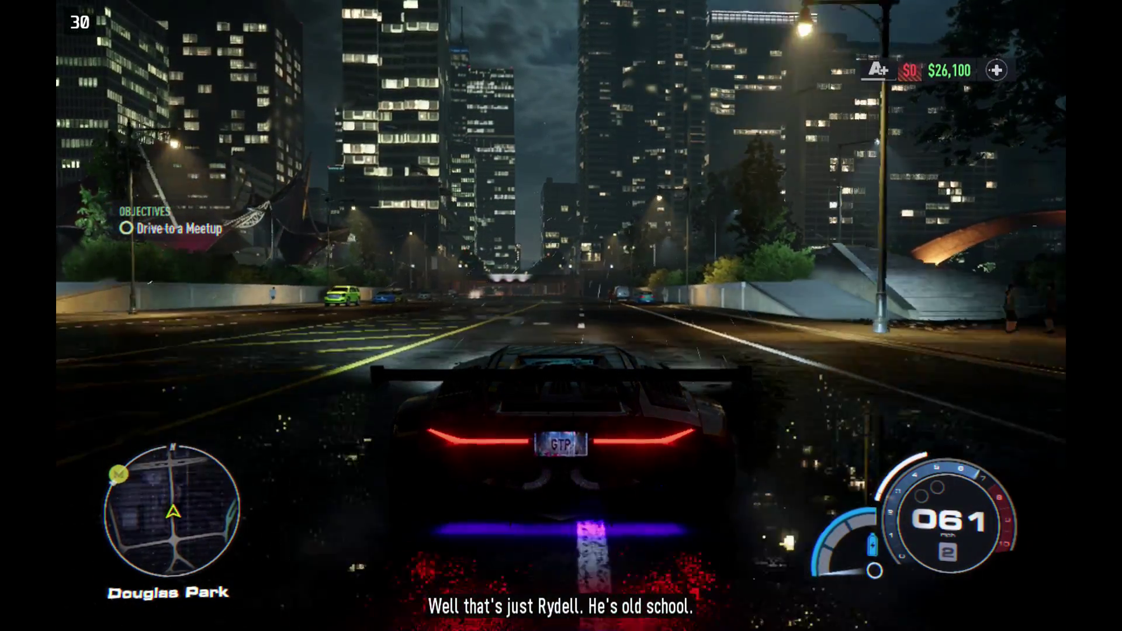